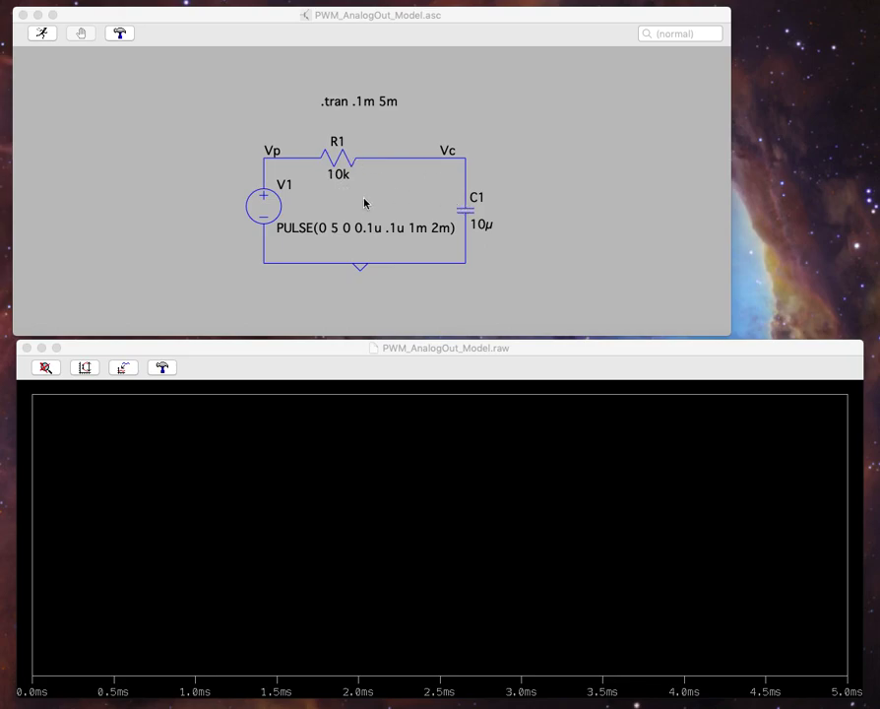
Run the transient simulation and plot the pulse voltage V(vp) at node Vp
left_click(36, 27)
left_click(37, 31)
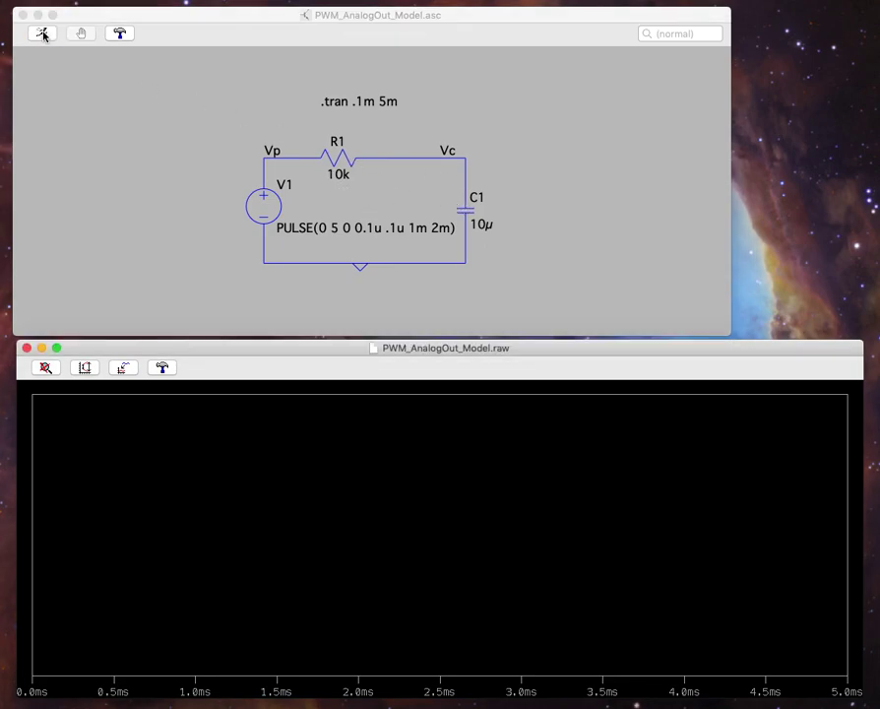
left_click(293, 164)
left_click(294, 156)
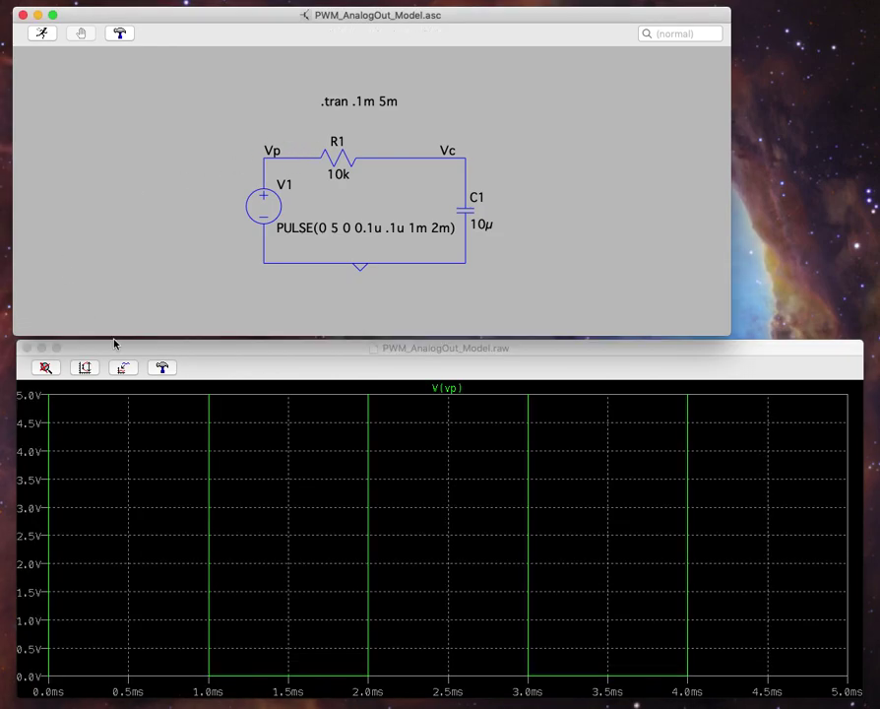
Set the vertical axis top to 6 V and add the capacitor voltage V(Vc) to the plot
left_click(35, 482)
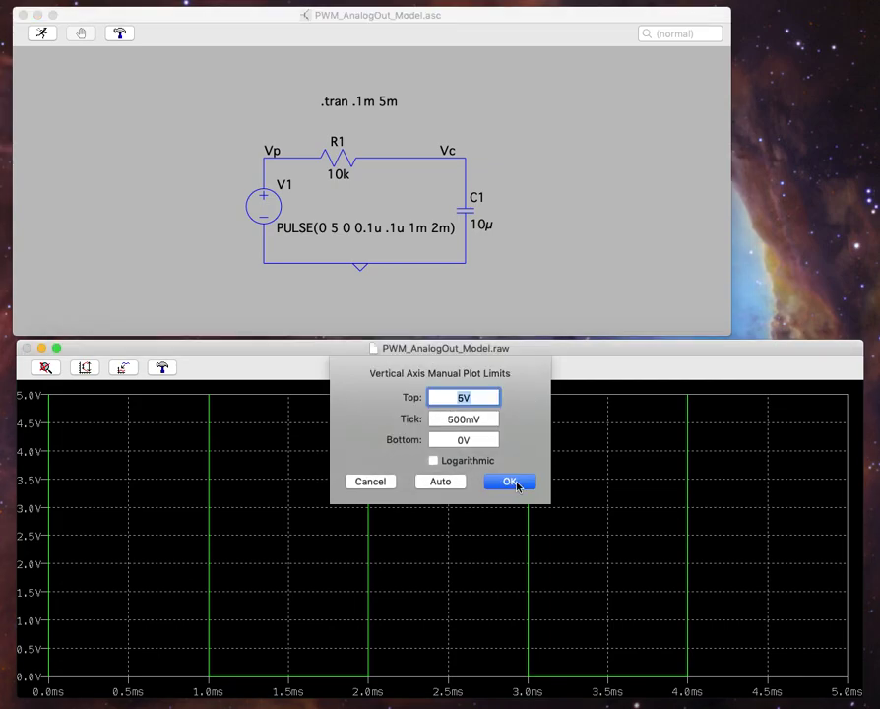
type("6")
key("Return")
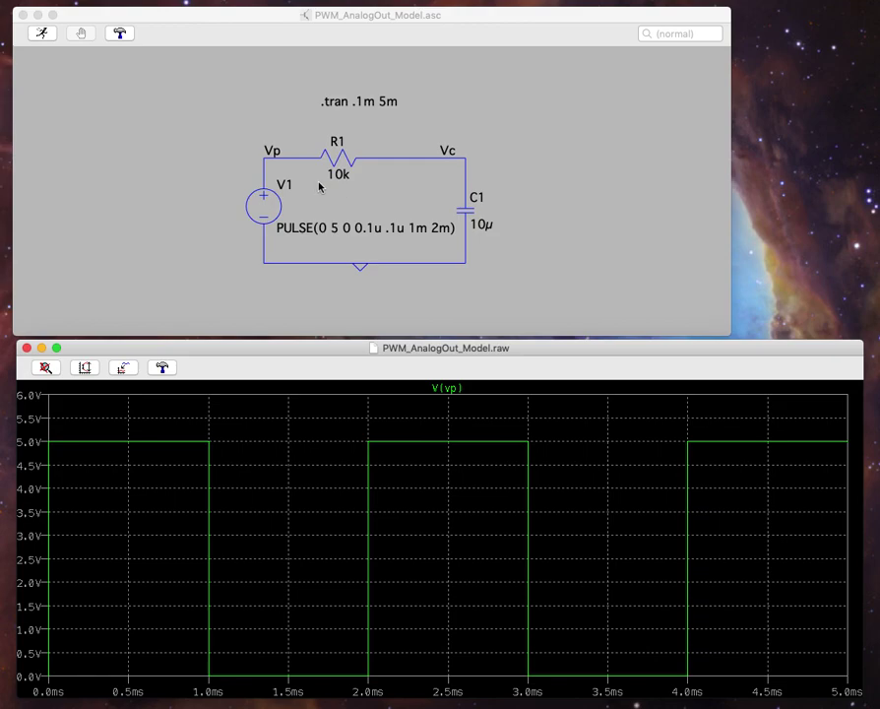
left_click(468, 158)
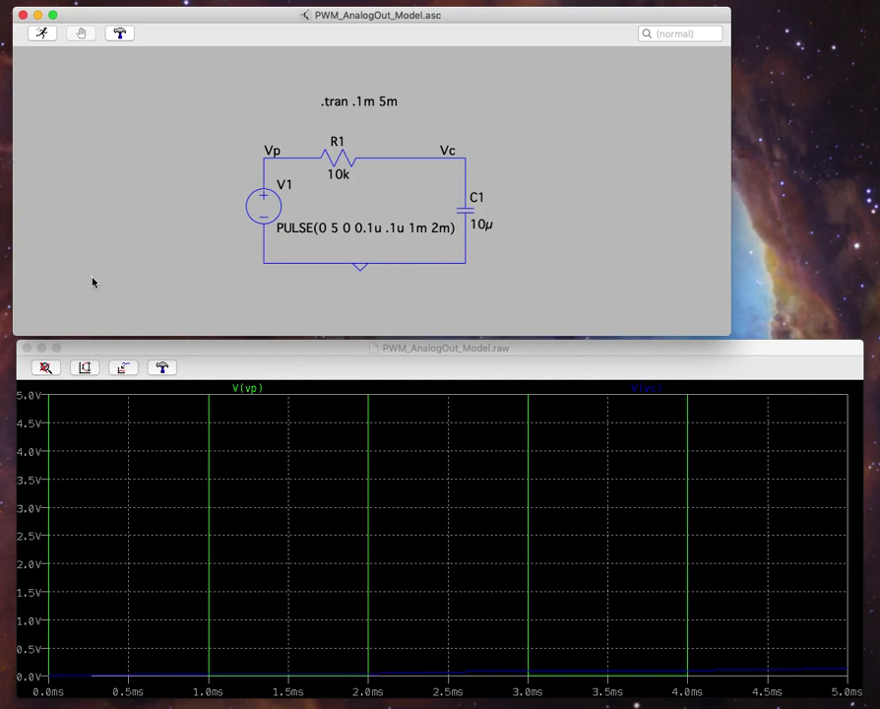
Change the .tran stop time to 500m, rerun, and remove the V(vp) trace from the plot
right_click(349, 100)
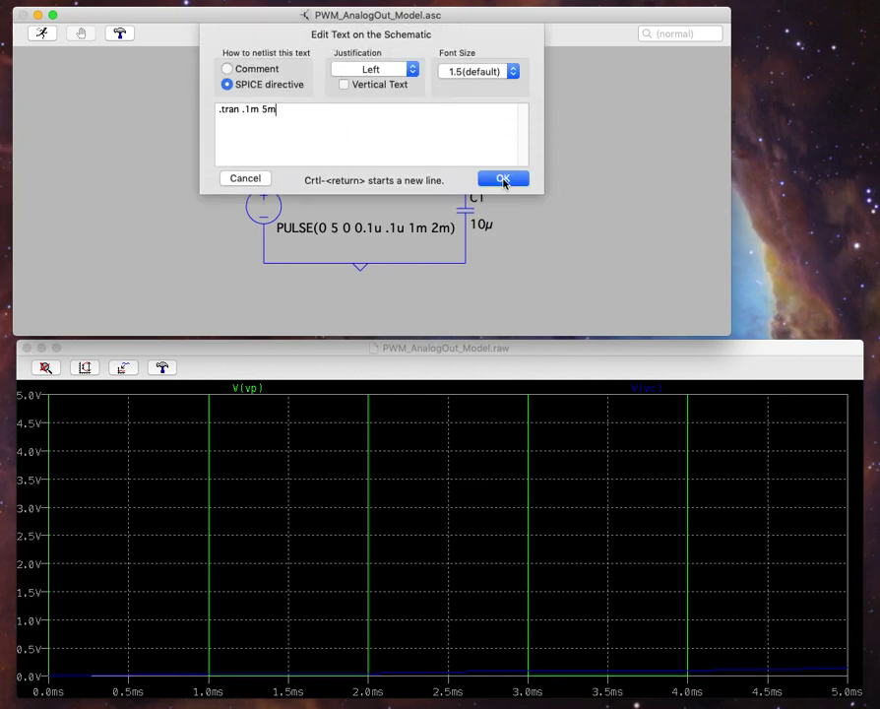
key("BackSpace")
left_click(503, 178)
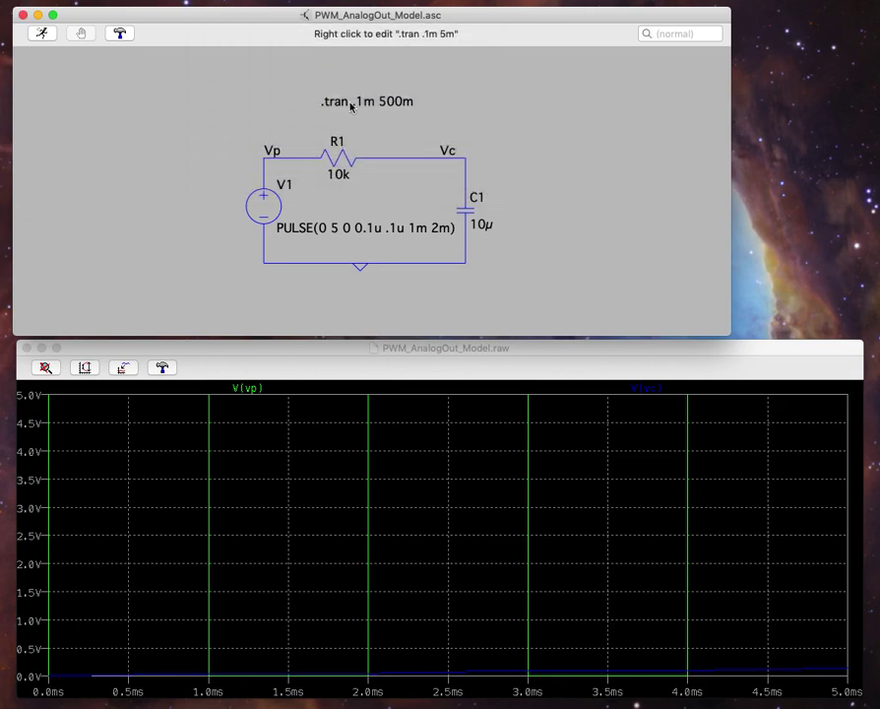
left_click(42, 33)
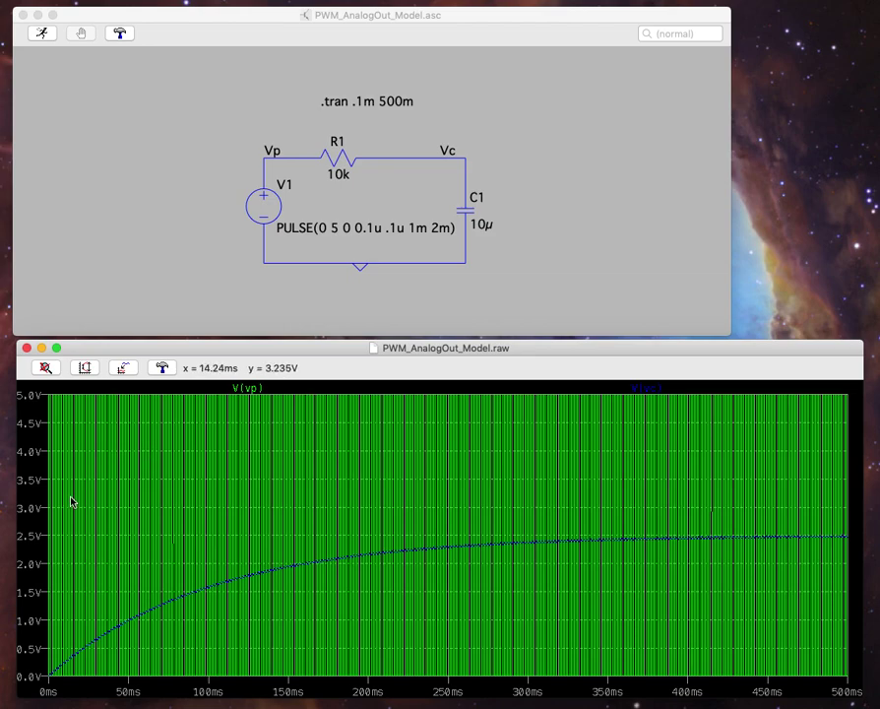
left_click_drag(247, 390, 276, 371)
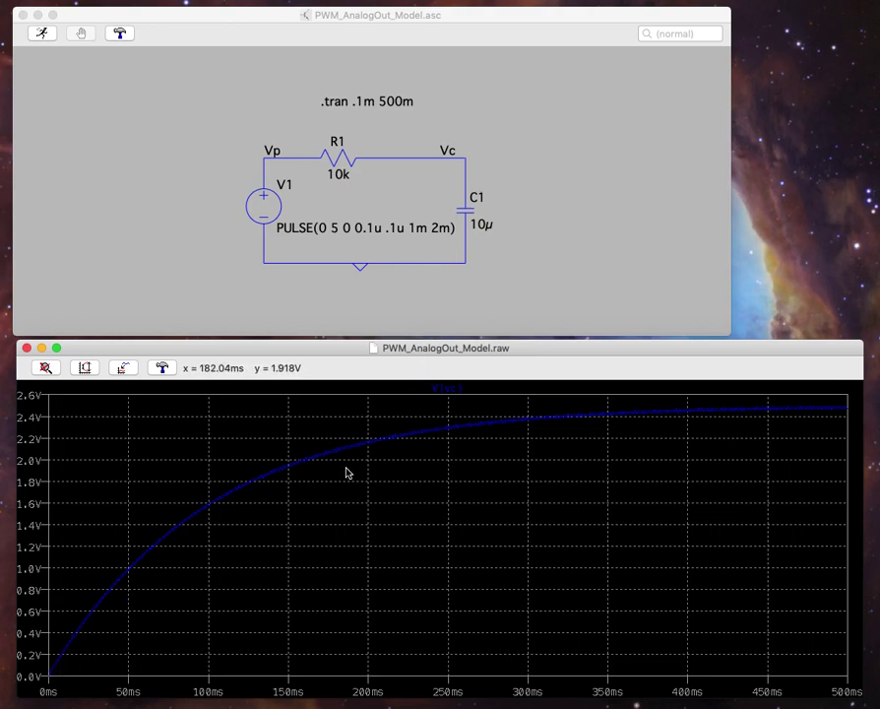
left_click_drag(351, 434, 390, 463)
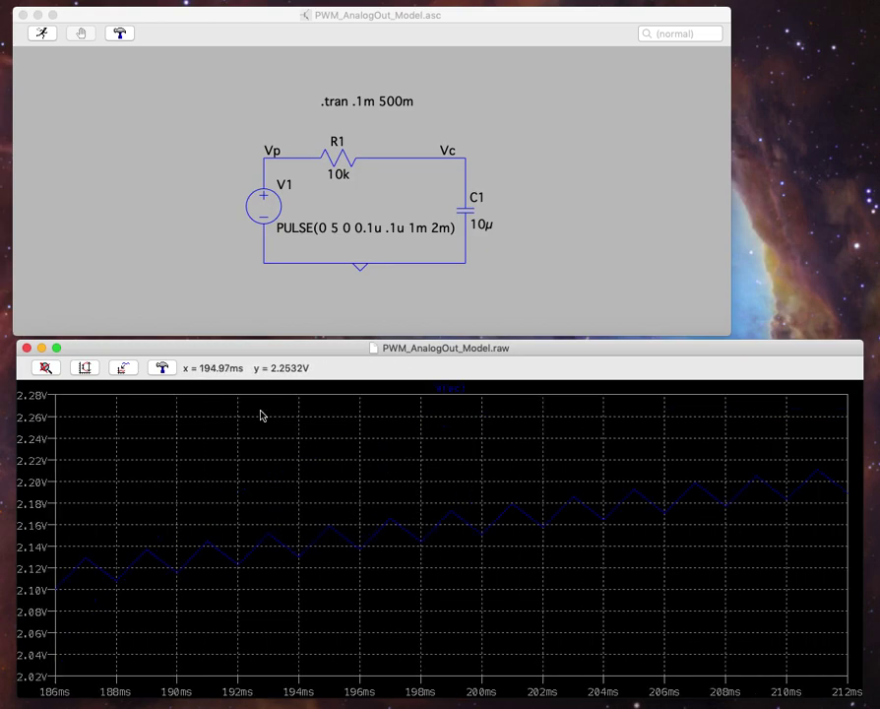
left_click(45, 369)
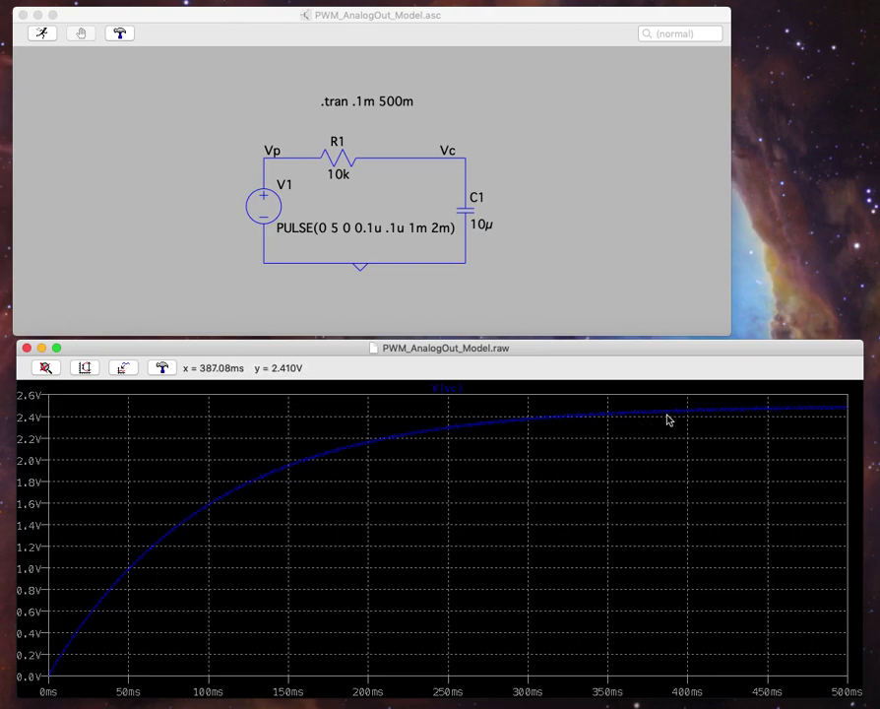
Zoom into the V(Vc) ripple near 430 ms, then return to the full 0–500 ms view
left_click_drag(729, 412, 746, 420)
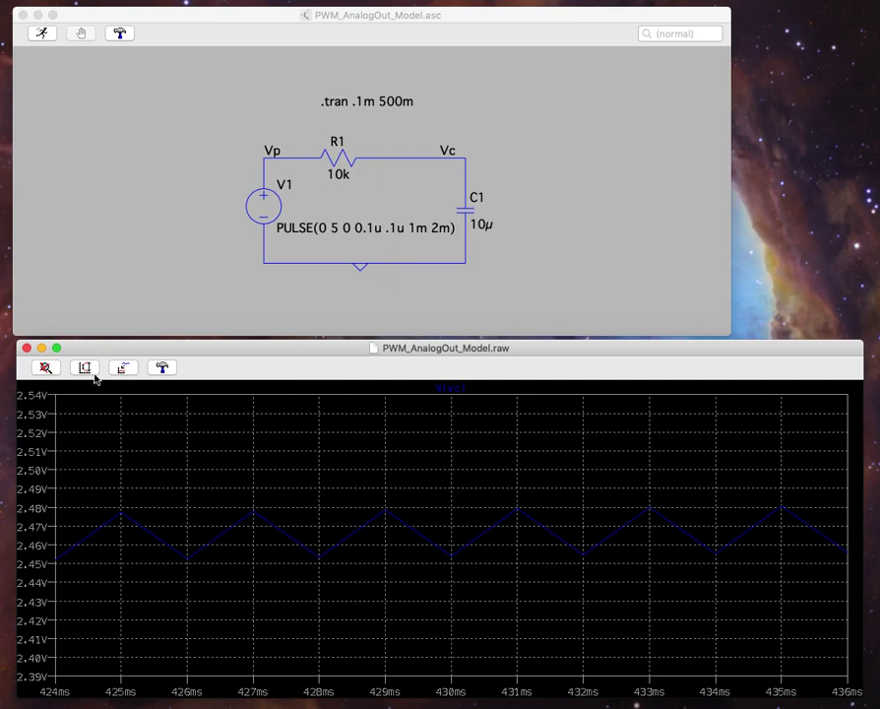
left_click(45, 369)
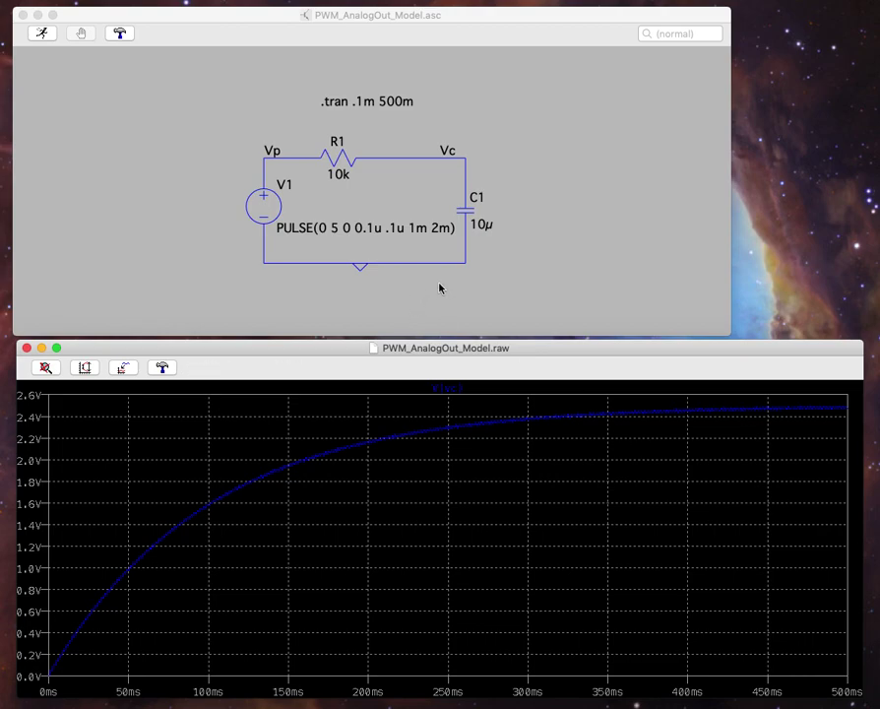
Change V1's pulse on-time from 0.5m to 0.4m in its advanced pulse settings
right_click(358, 231)
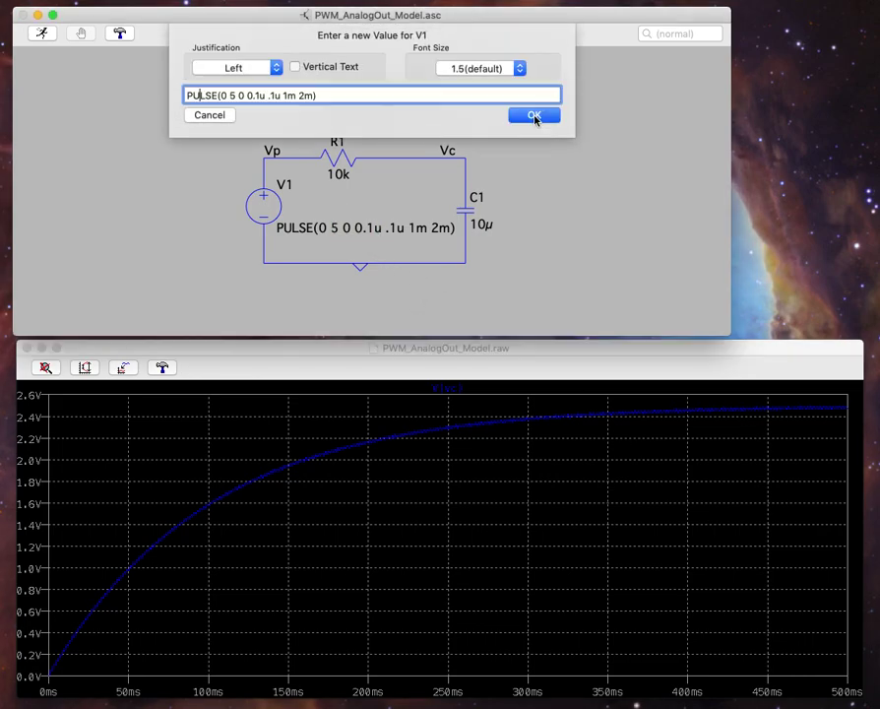
left_click(199, 95)
left_click(207, 115)
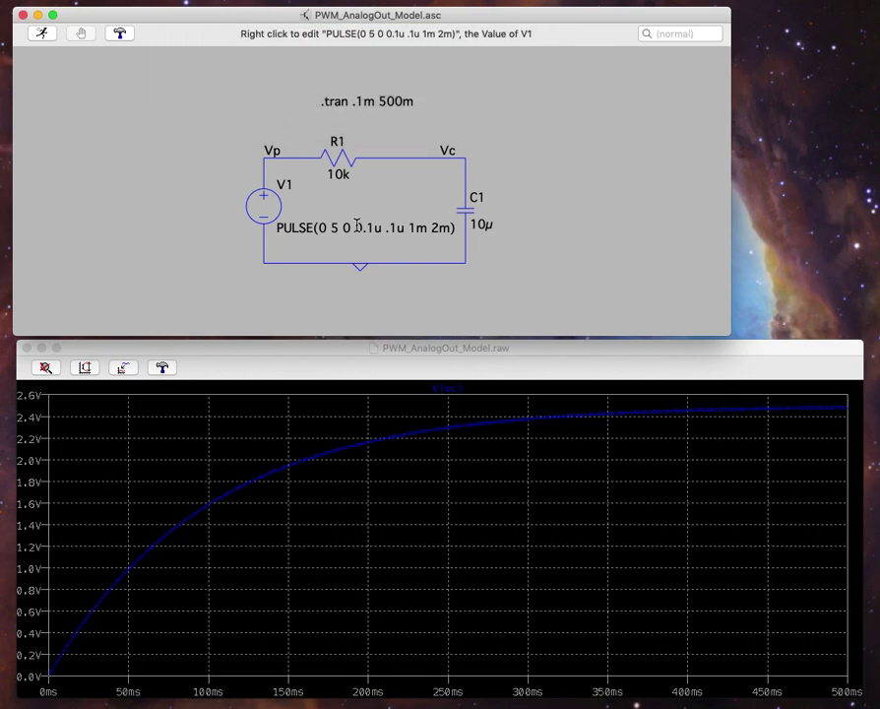
right_click(262, 204)
left_click(455, 104)
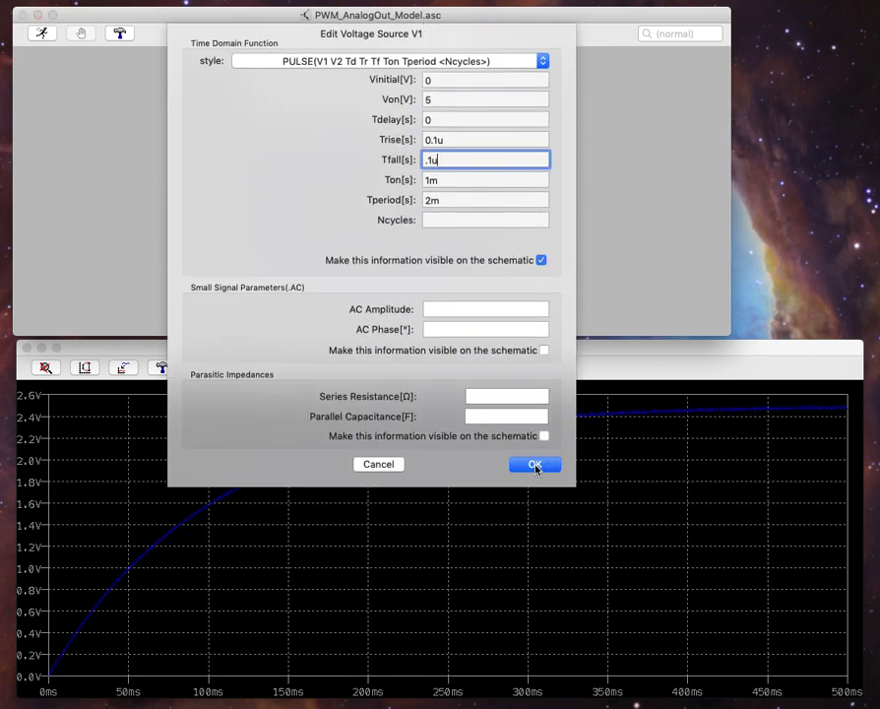
left_click(432, 180)
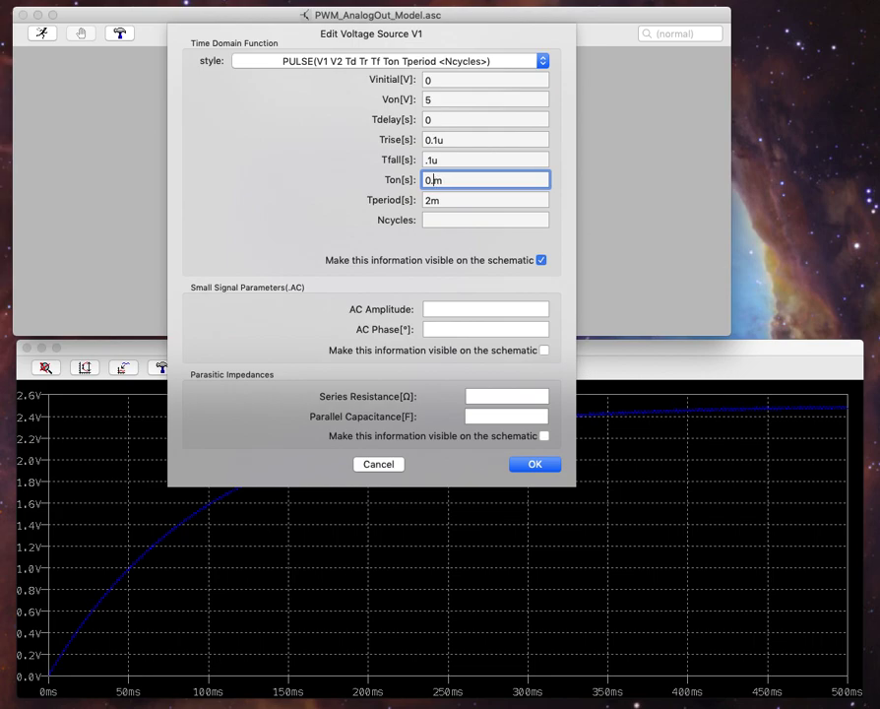
left_click(423, 180)
left_click(546, 469)
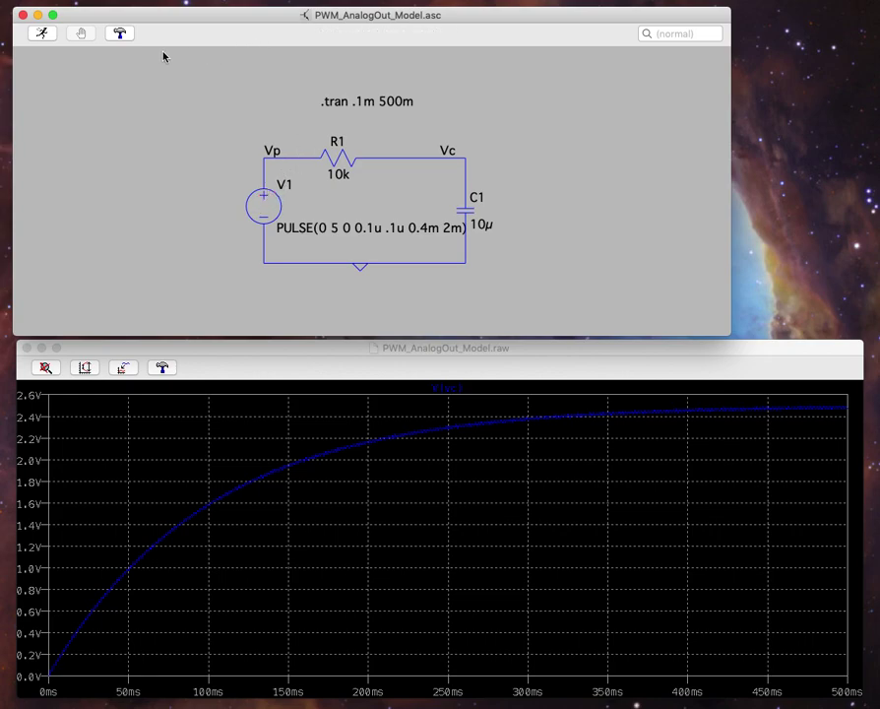
Rerun the simulation with the new pulse and plot the pulse voltage V(vp)
left_click(42, 33)
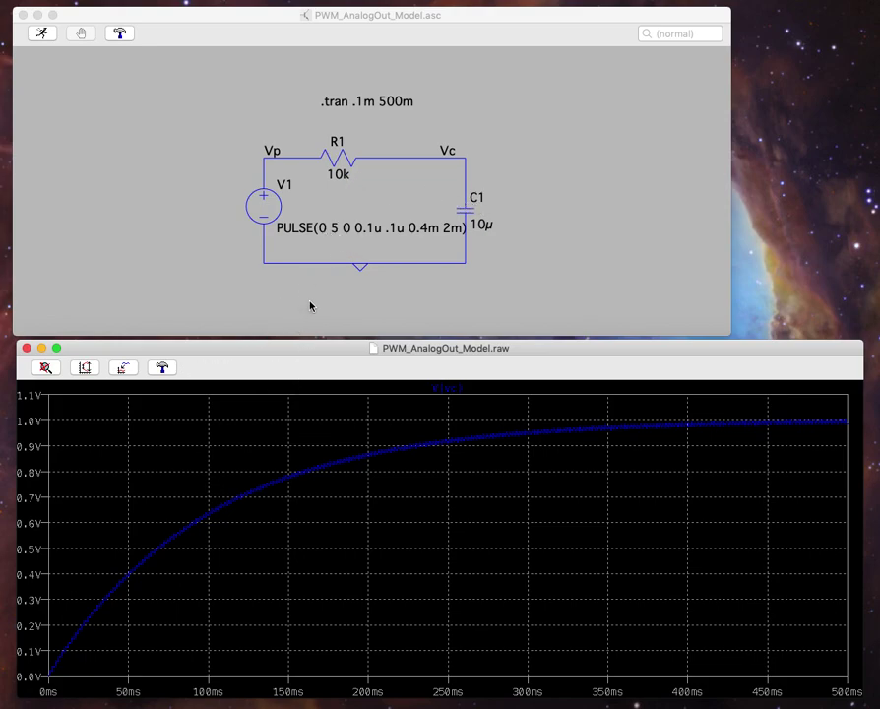
left_click(277, 92)
left_click(285, 153)
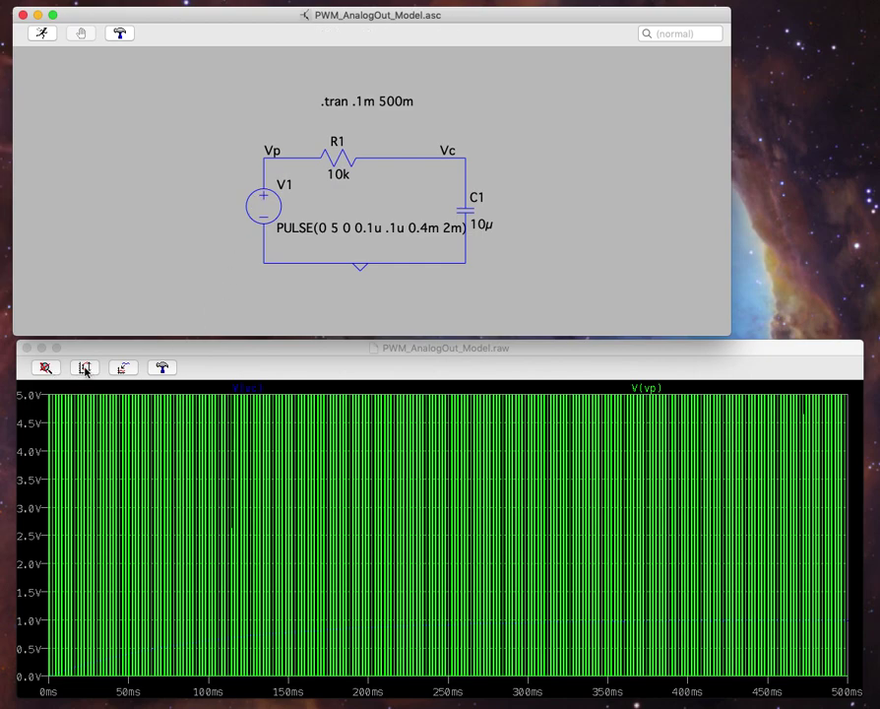
Zoom into the first 44 ms, return to the full 500 ms, and remove the V(vp) trace
left_click(61, 388)
left_click_drag(49, 394, 126, 692)
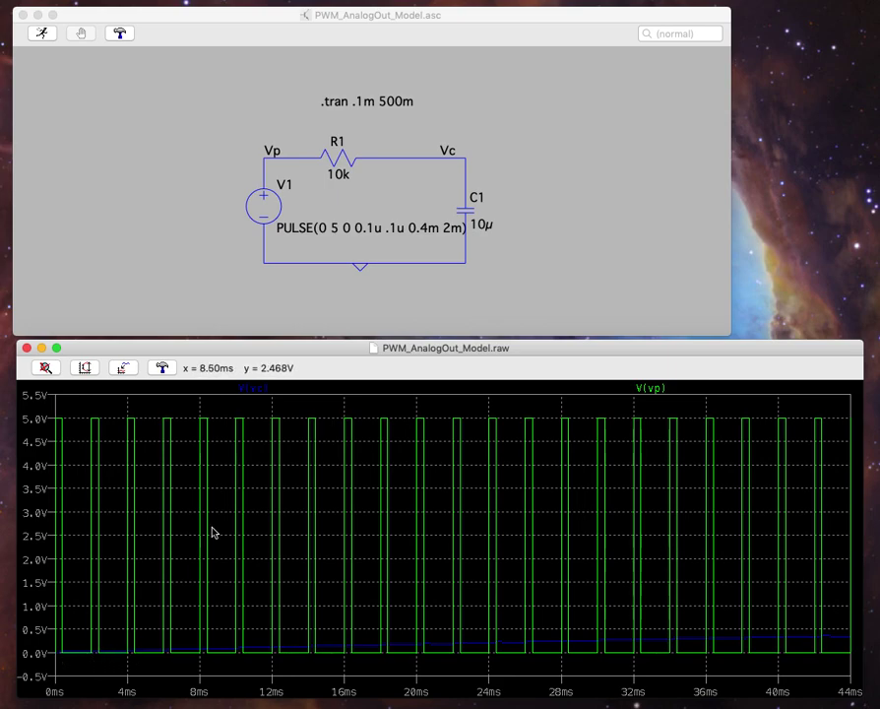
left_click(45, 368)
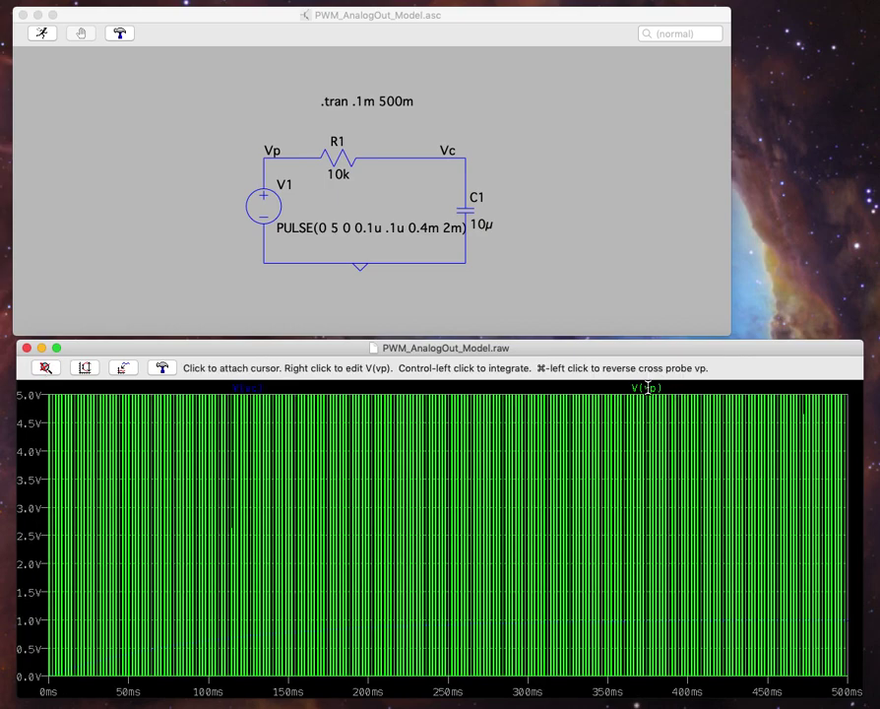
left_click_drag(650, 389, 647, 369)
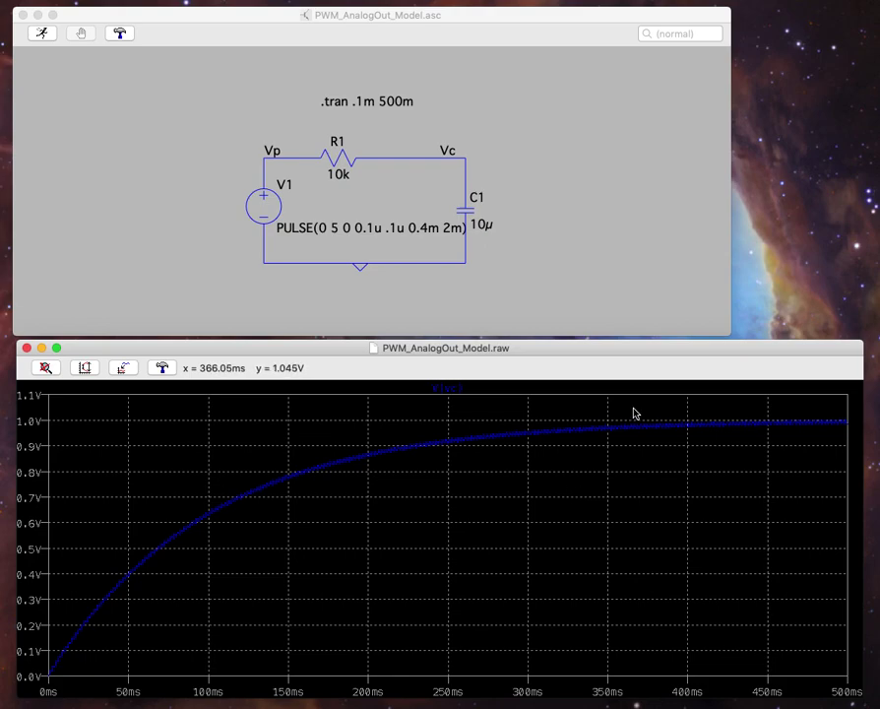
Change C1's capacitance to 5μ and rerun the simulation
left_click(409, 188)
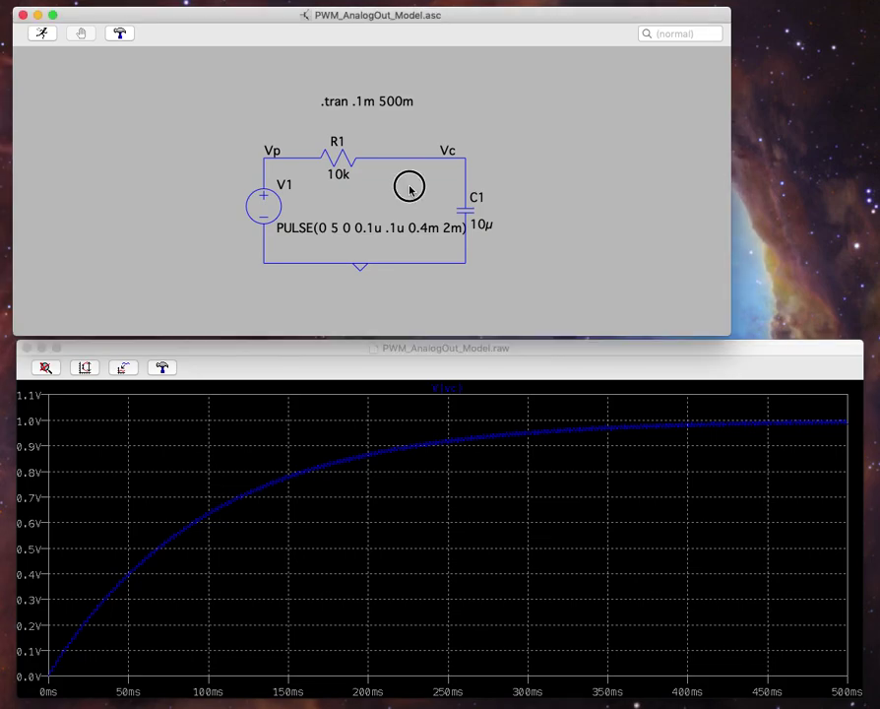
right_click(480, 224)
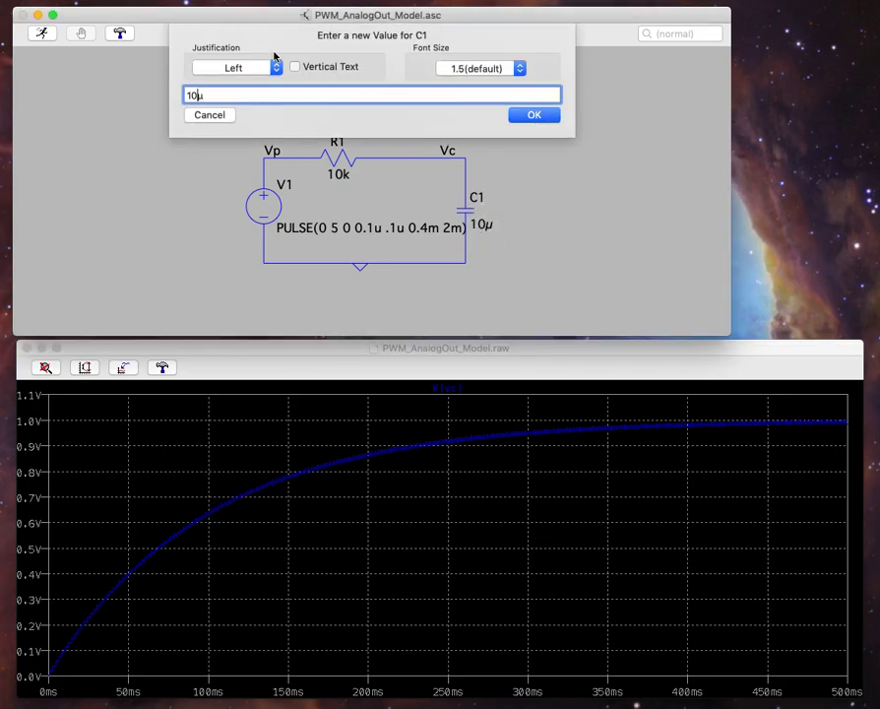
key("BackSpace")
key("BackSpace")
type("5")
left_click(534, 116)
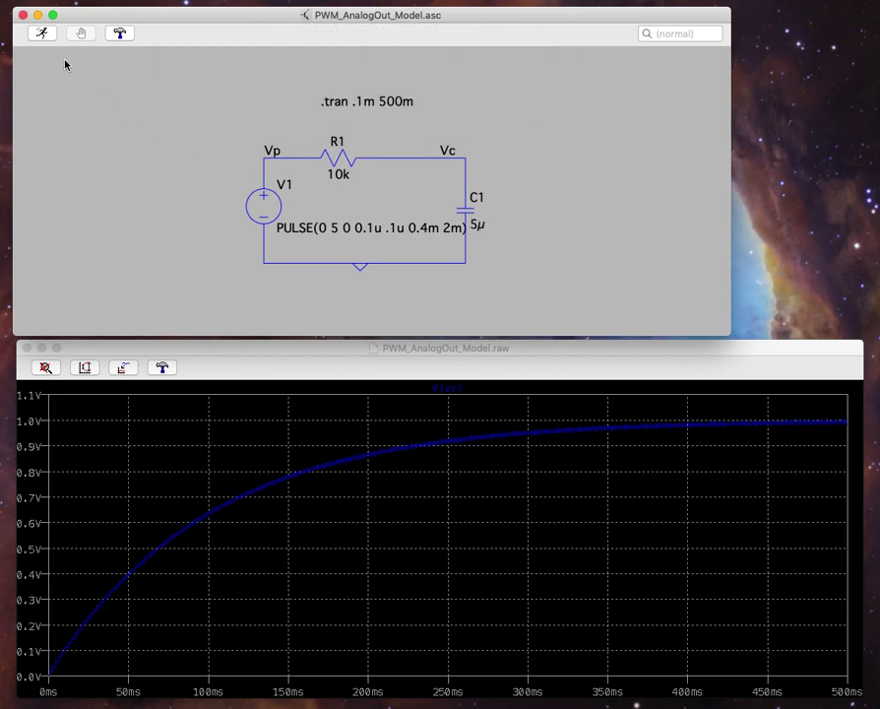
left_click(41, 33)
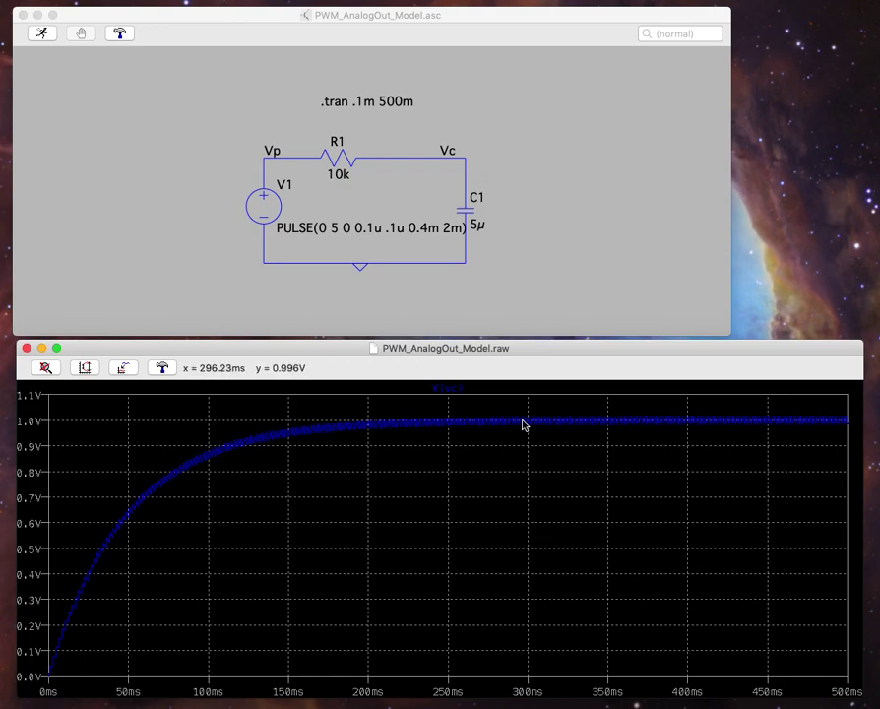
Zoom into the 296–318 ms ripple on V(Vc), then return to the full trace
left_click_drag(523, 422, 557, 435)
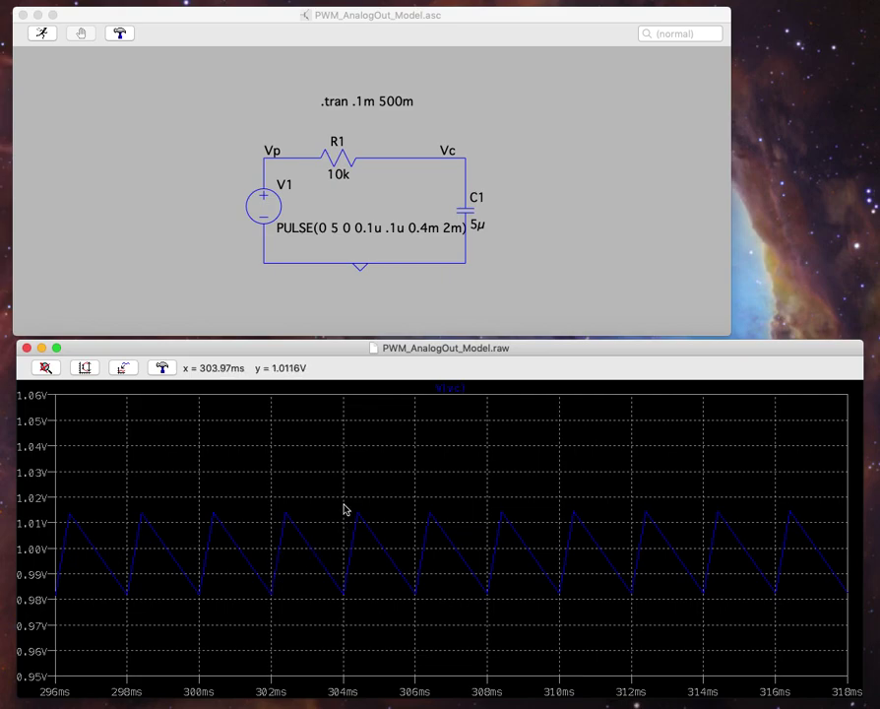
left_click(44, 367)
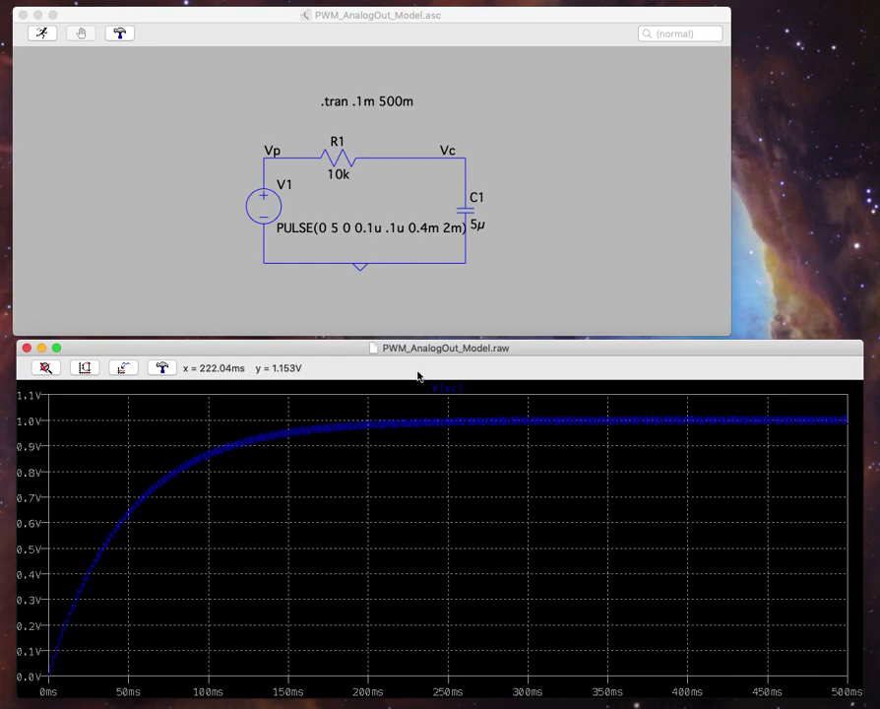
left_click(291, 279)
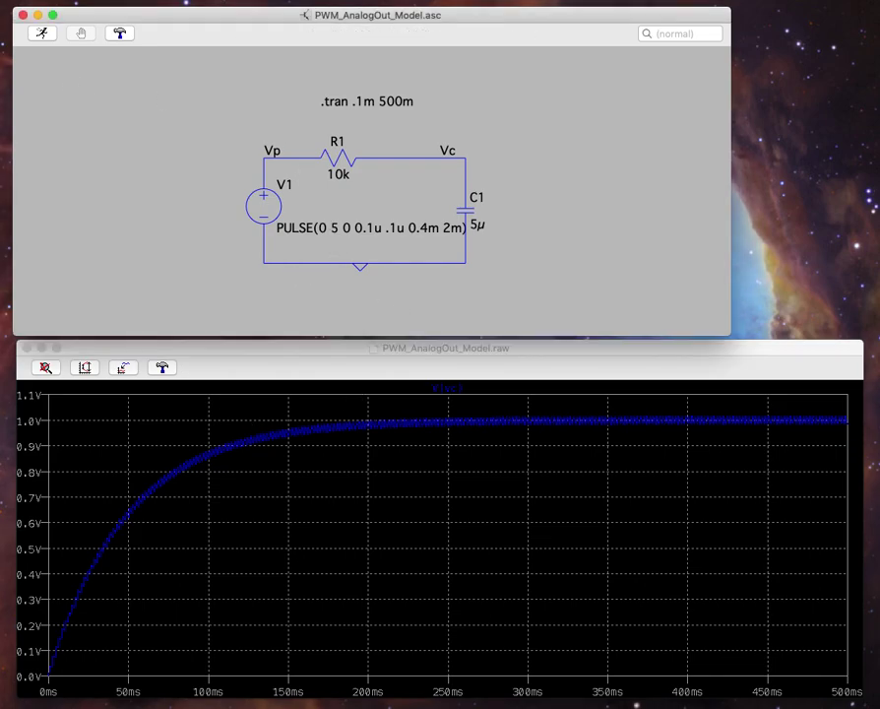
Create a new blank schematic and bring it over the old one
left_click(20, 0)
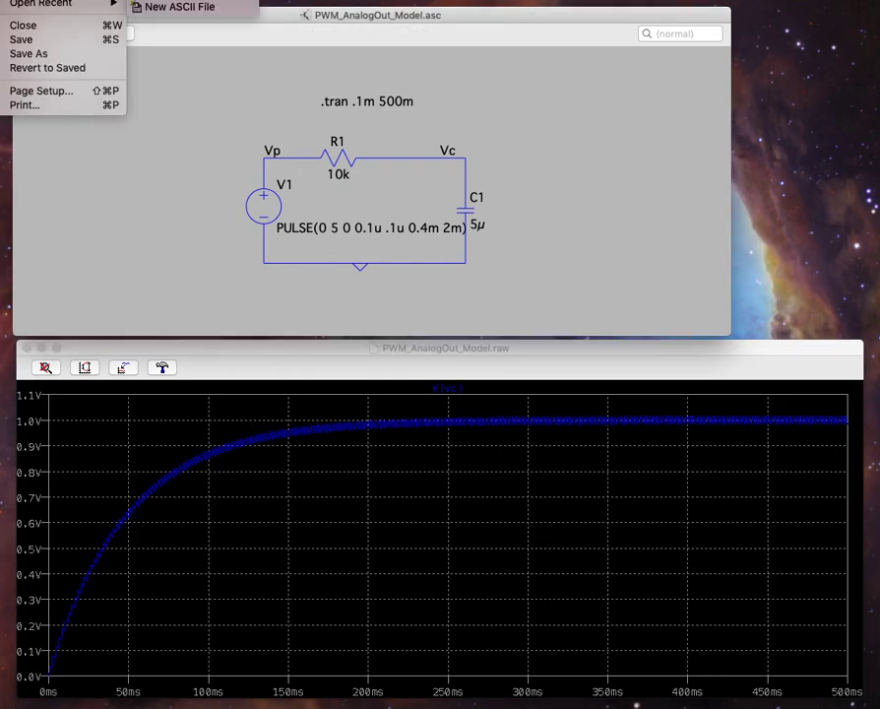
left_click(49, 1)
left_click_drag(208, 360, 228, 68)
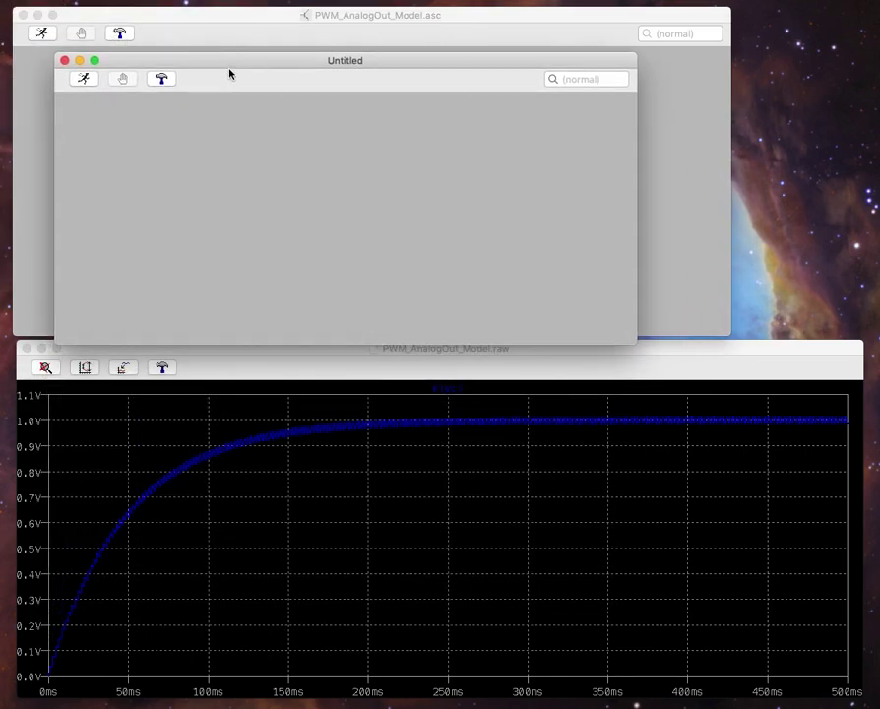
Place voltage source V1 on the new schematic
key("F2")
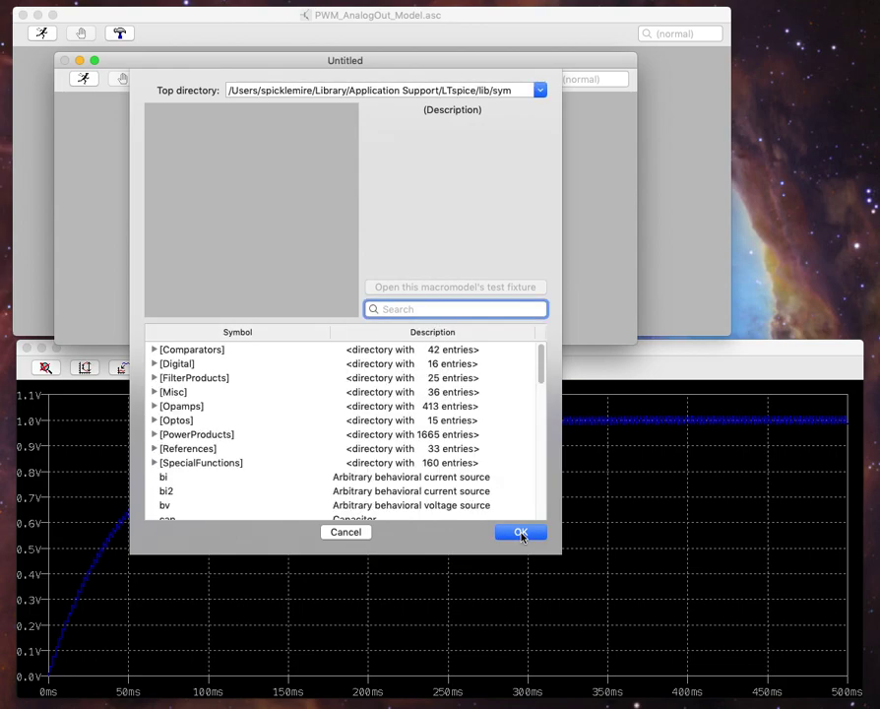
type("vo")
key("Return")
left_click(180, 219)
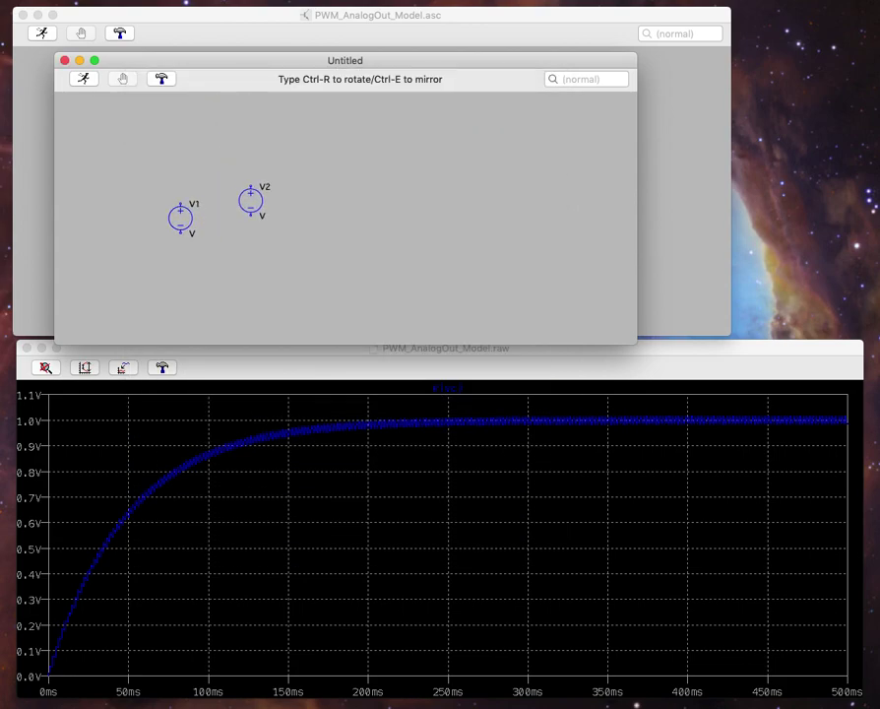
Add a resistor and a capacitor symbol to the schematic
key("F2")
type("r")
key("Return")
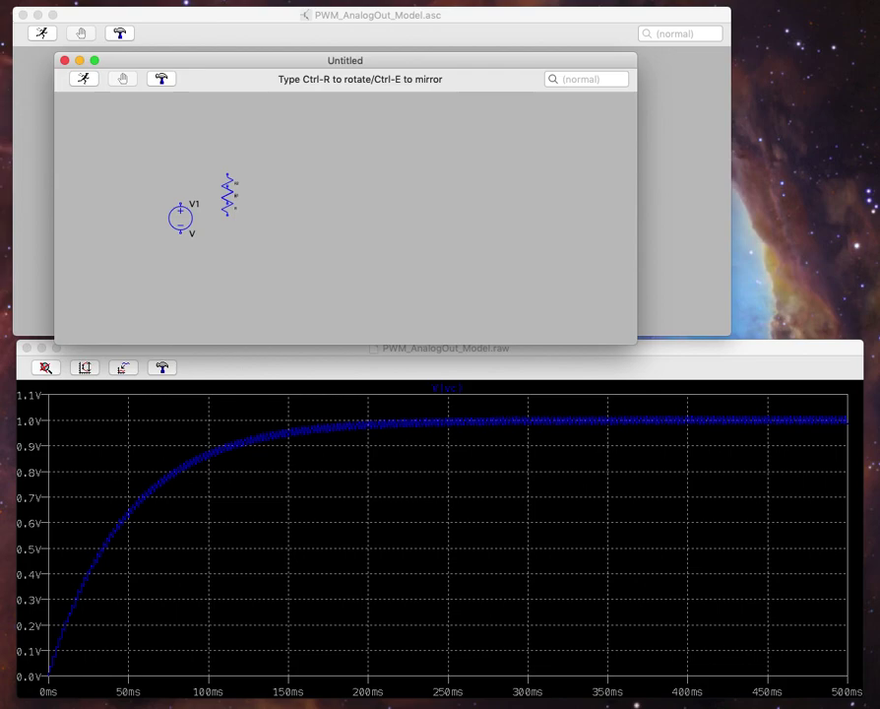
key("F2")
type("c")
key("Escape")
key("Escape")
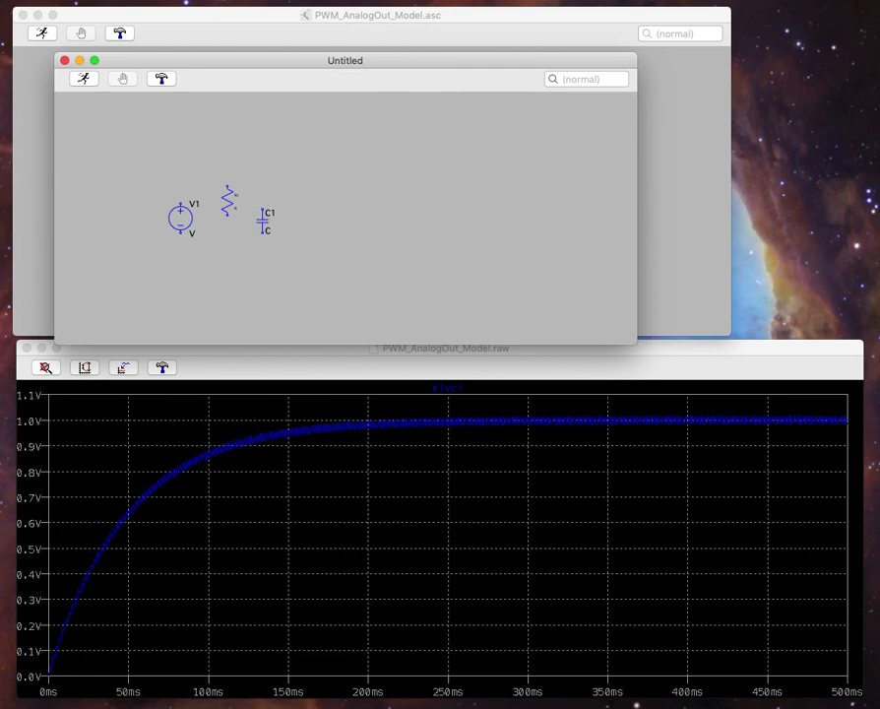
Move resistor R1 above the other parts and rotate it horizontal
left_click_drag(227, 200, 222, 182)
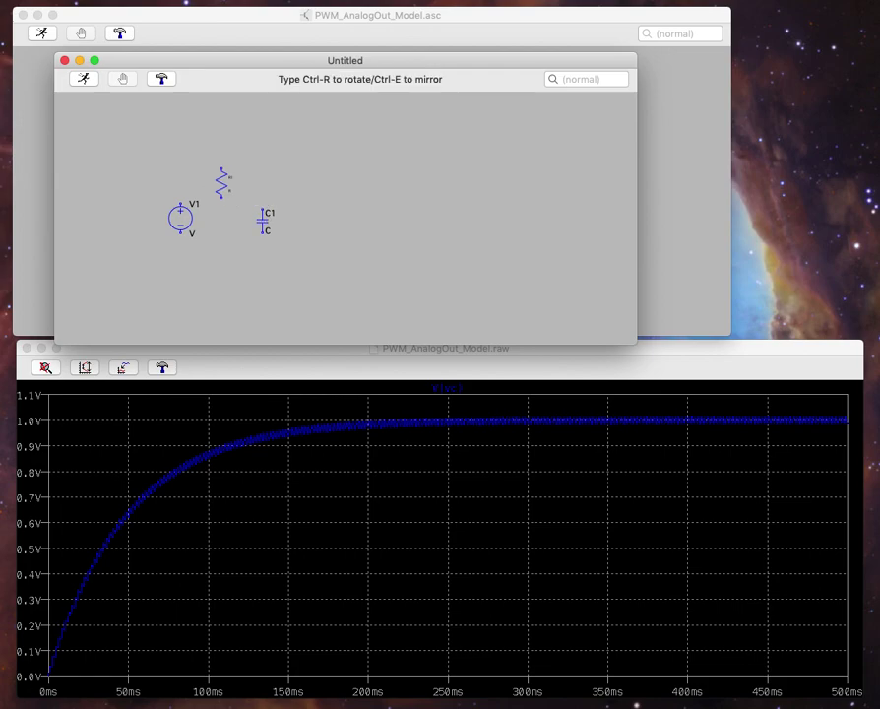
key("ctrl+r")
key("Escape")
scroll(232, 222, "up", 3)
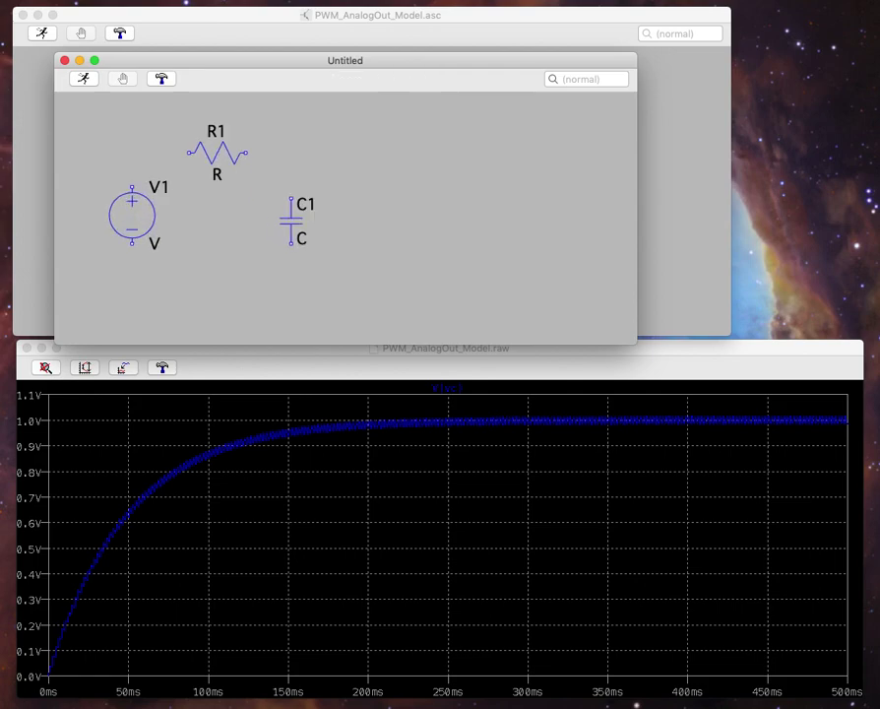
scroll(344, 217, "left", 5)
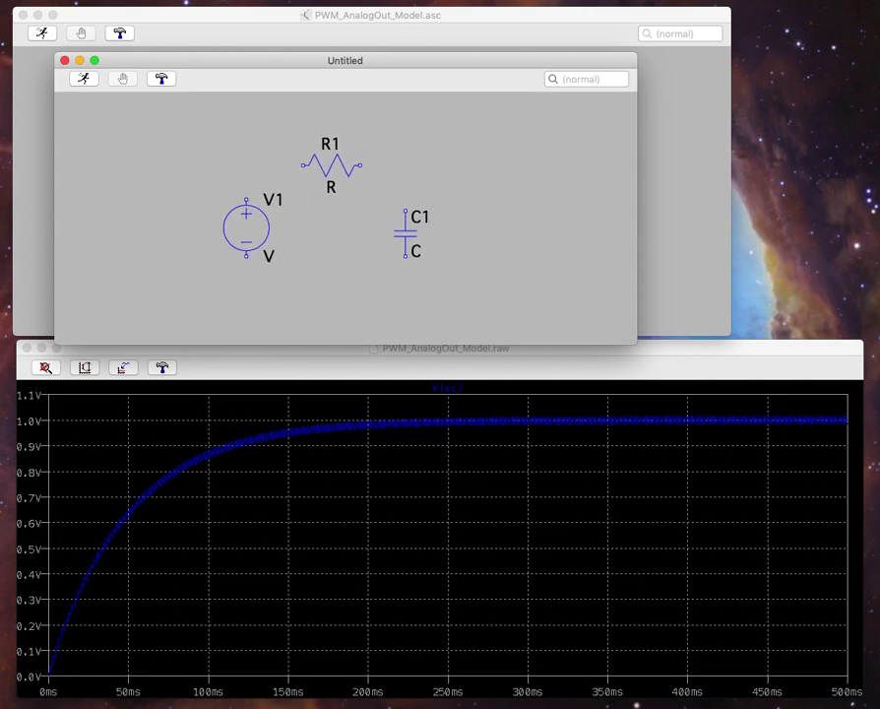
Wire V1 to R1, R1 down to C1, and C1's bottom back to V1
key("F3")
left_click(246, 200)
left_click(305, 163)
left_click(364, 162)
left_click(409, 208)
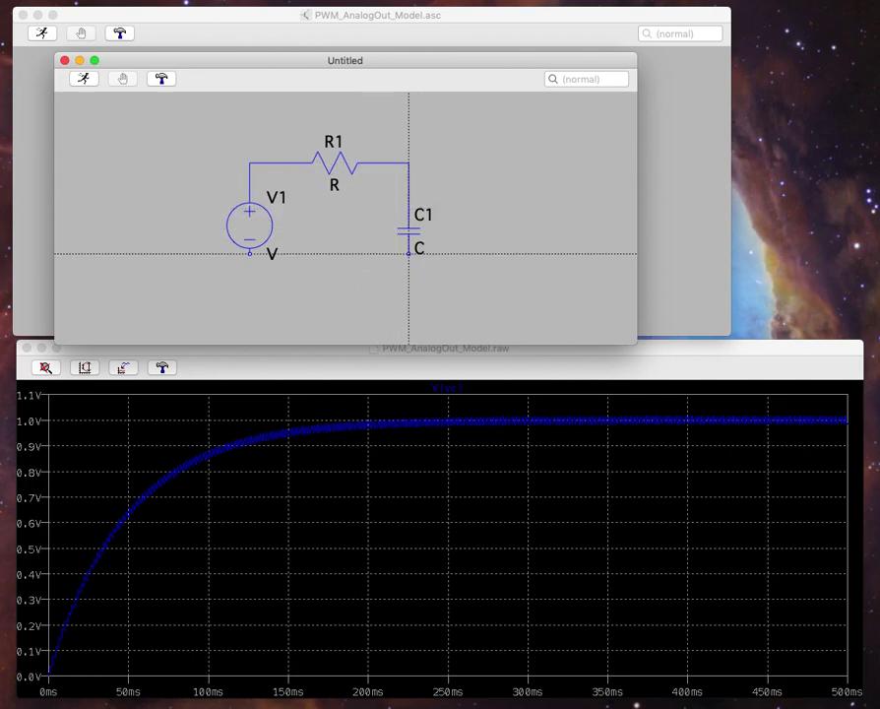
left_click(408, 253)
left_click(409, 276)
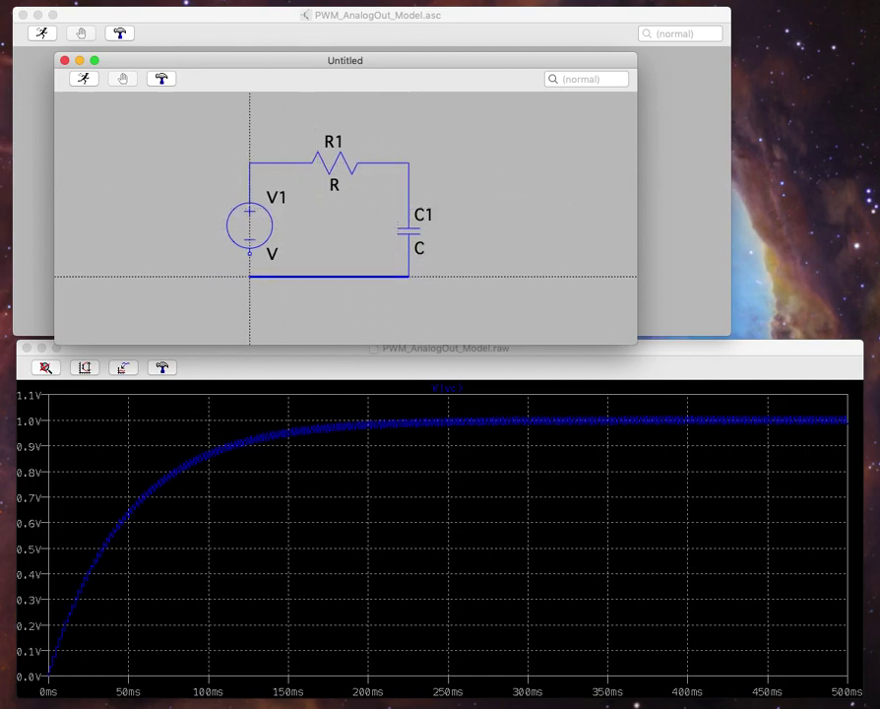
left_click(249, 253)
key("Escape")
Label the bottom net as GND (global node 0)
right_click(331, 277)
left_click(384, 300)
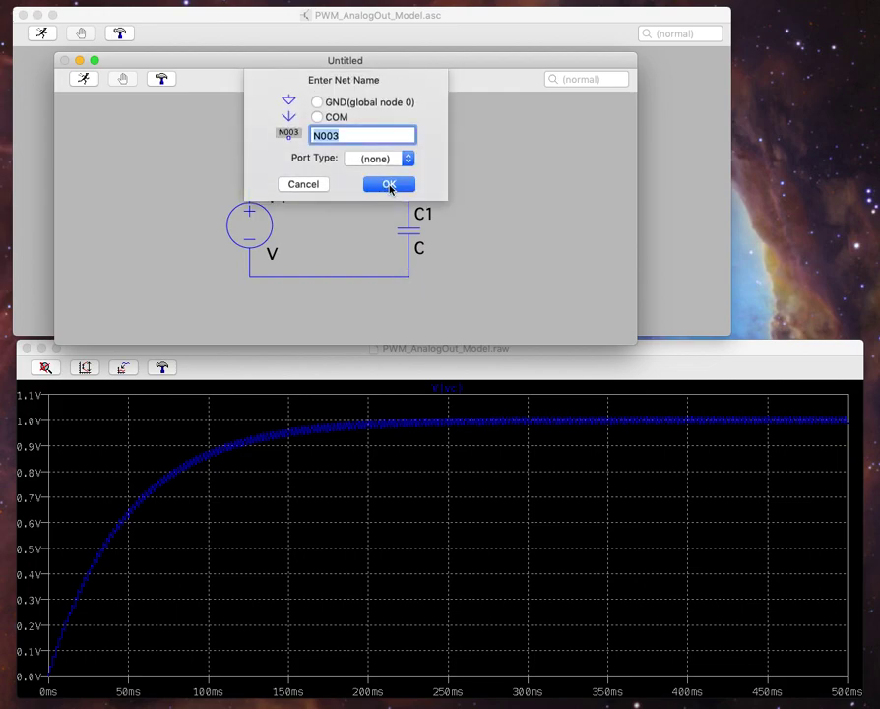
left_click(332, 103)
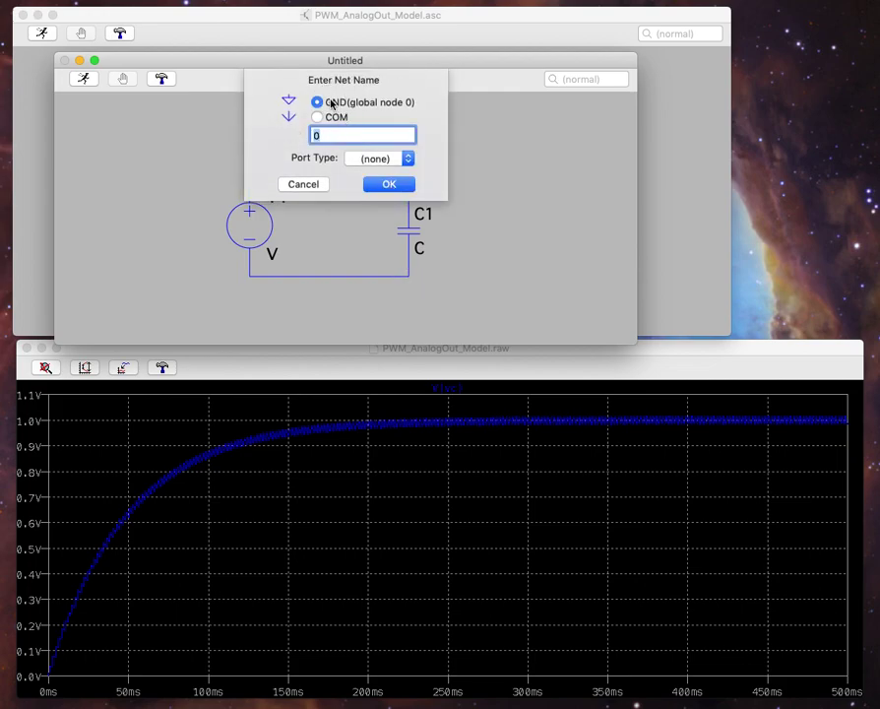
left_click(389, 185)
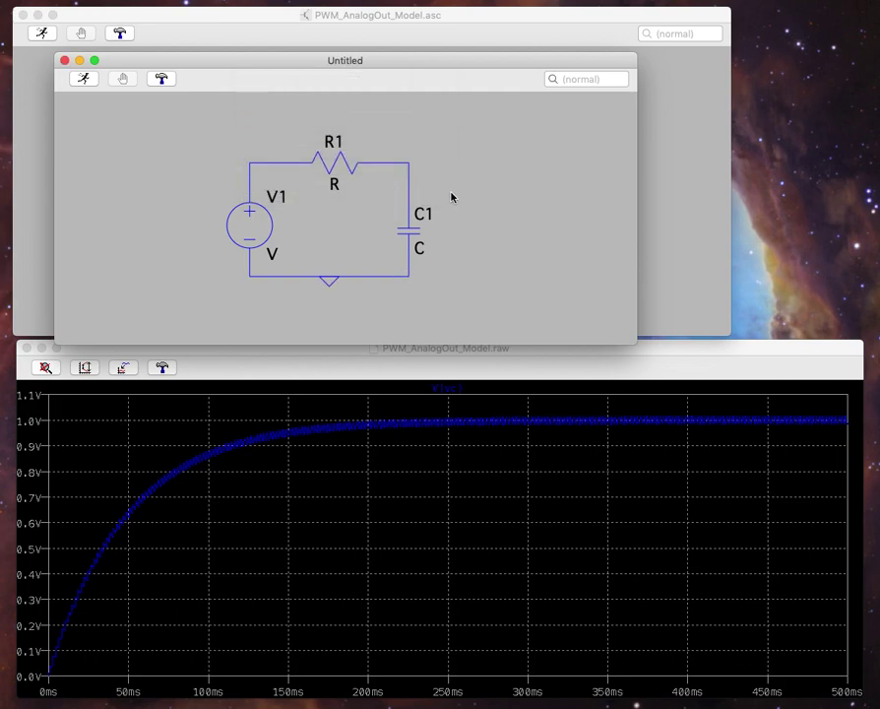
Switch voltage source V1 to a PULSE waveform in its full settings
right_click(264, 231)
left_click(345, 148)
left_click(335, 106)
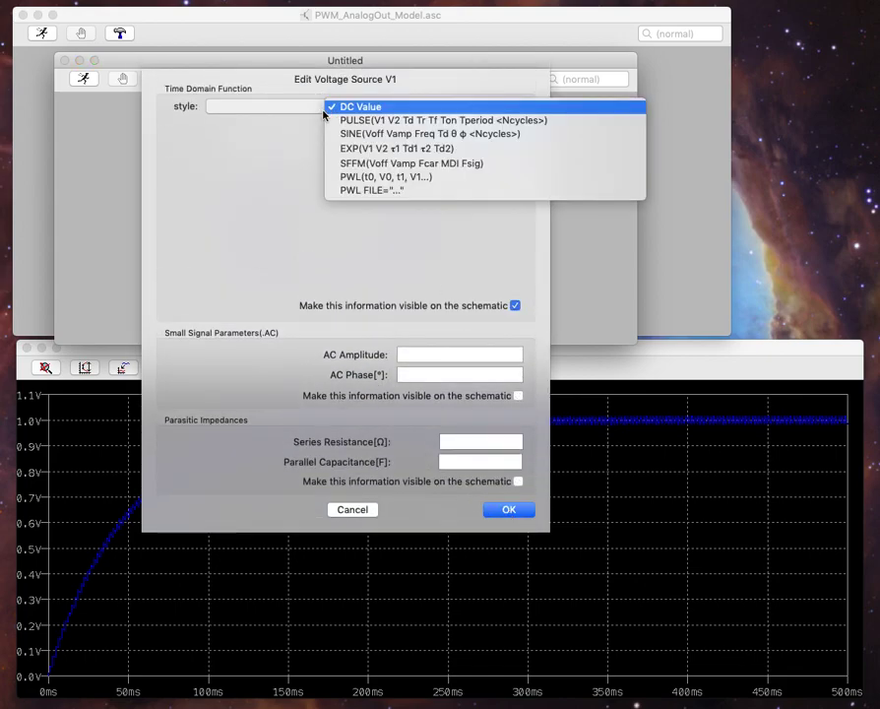
left_click(399, 124)
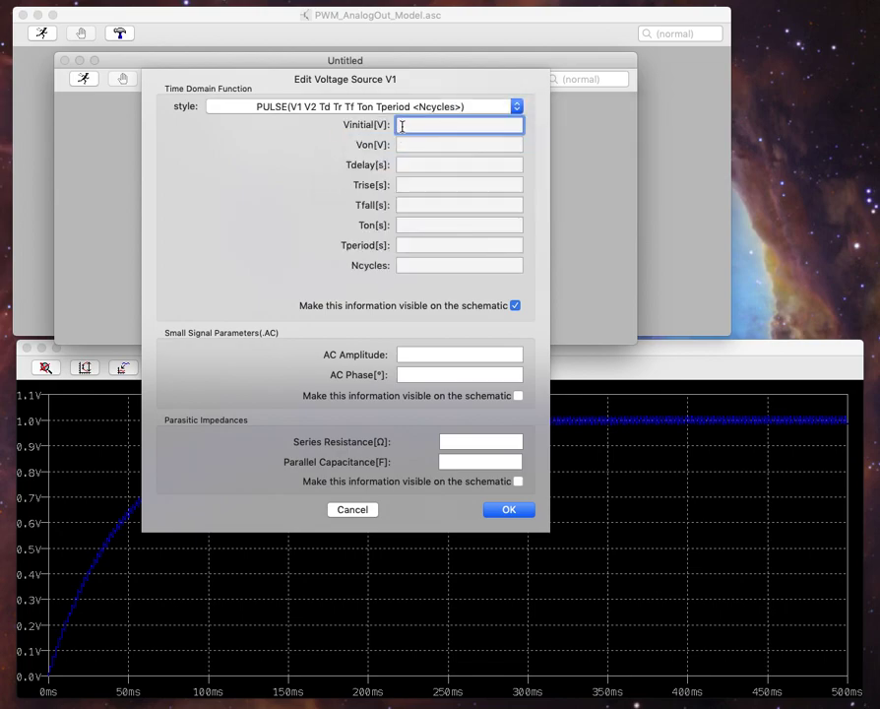
Enter pulse values 0 V, 5 V, 0 delay, .1u rise/fall, .8m on-time, 2m period
key("Tab")
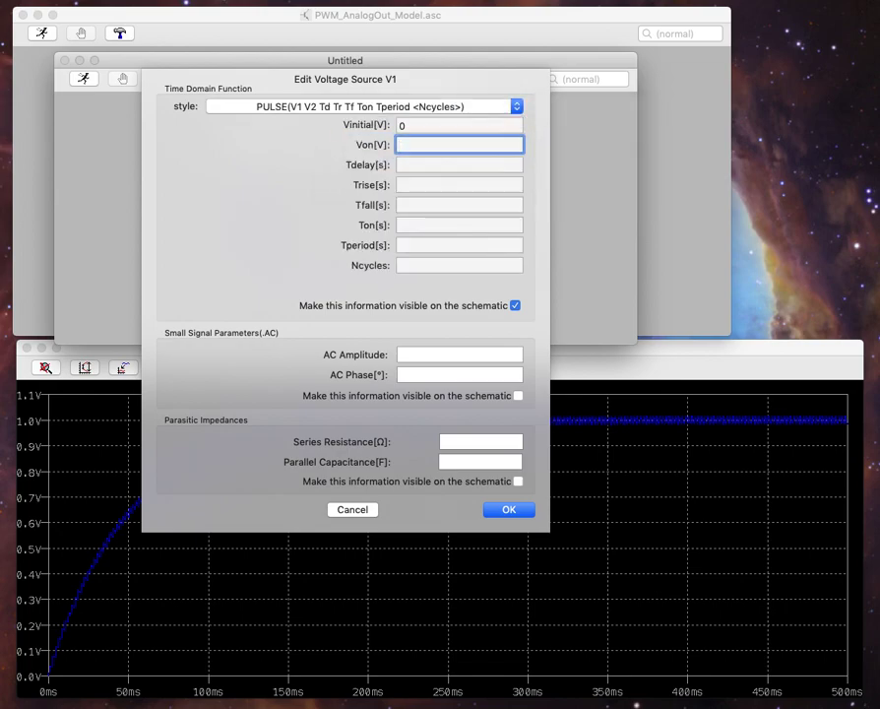
key("Tab")
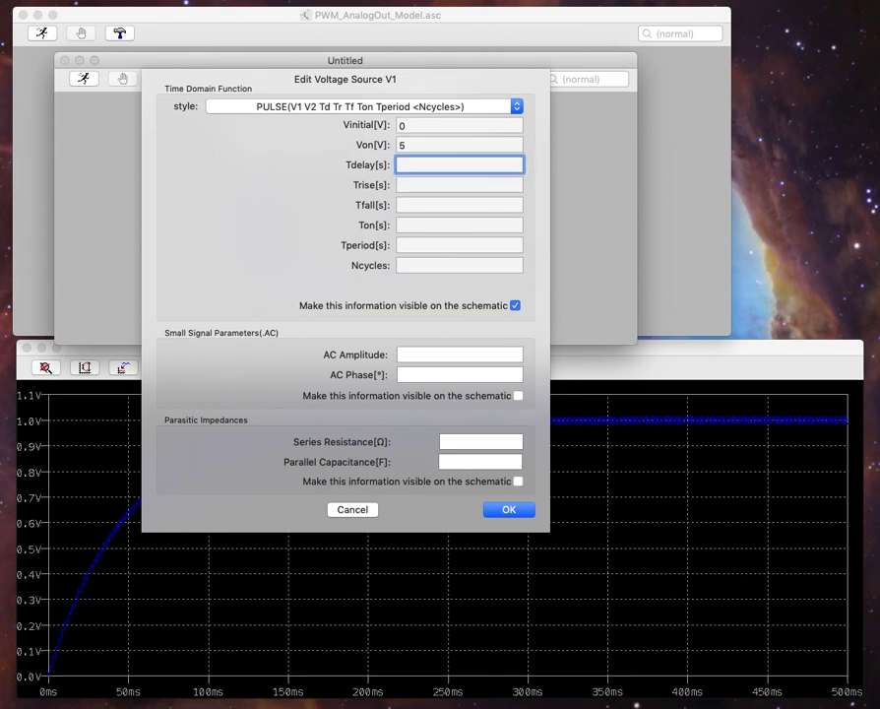
key("Tab")
type("0")
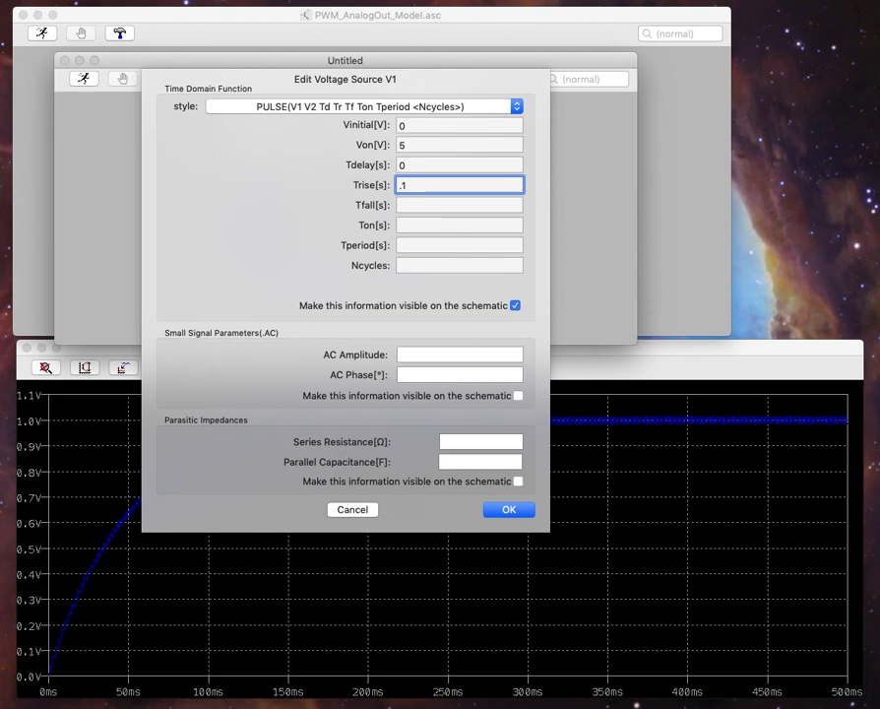
type("u")
key("Tab")
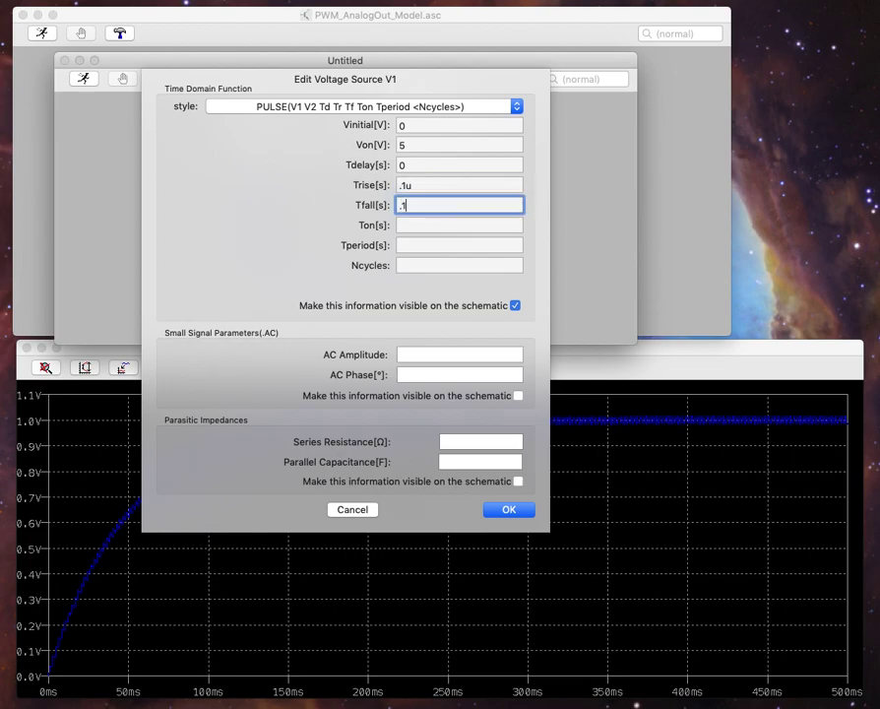
key("Tab")
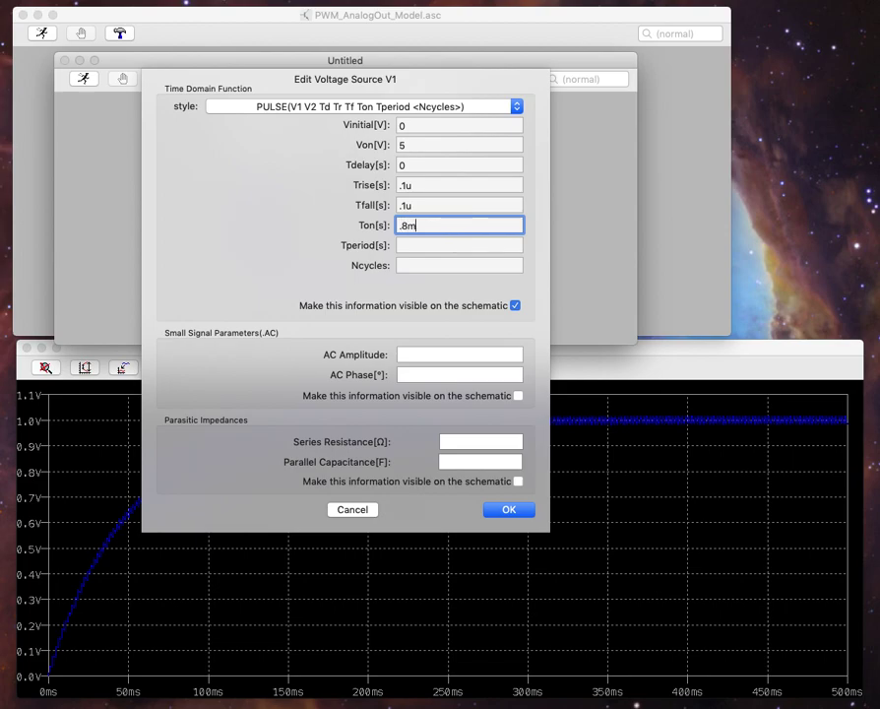
key("Tab")
type("2")
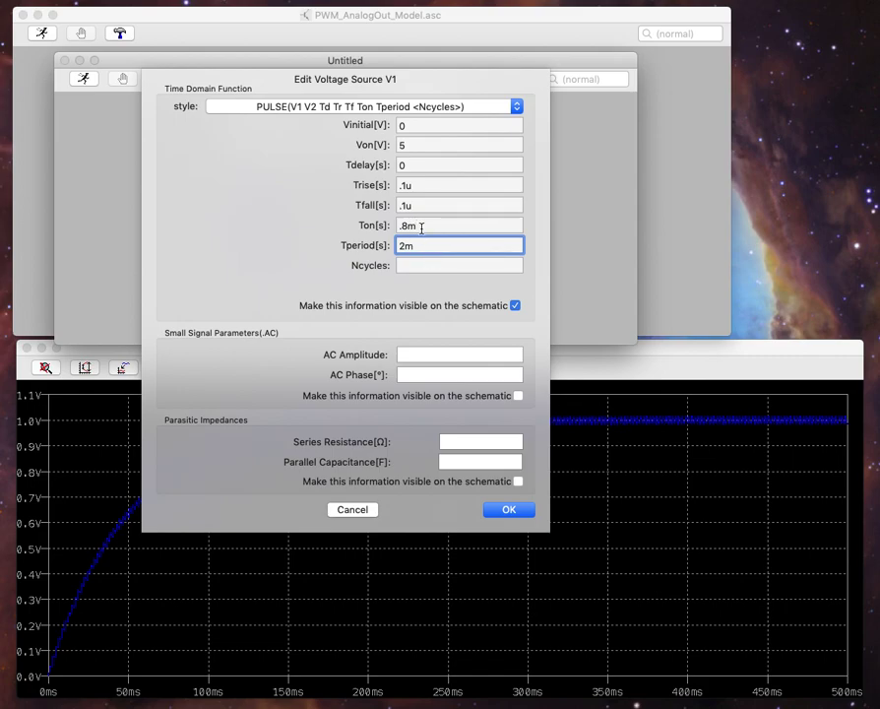
left_click(509, 509)
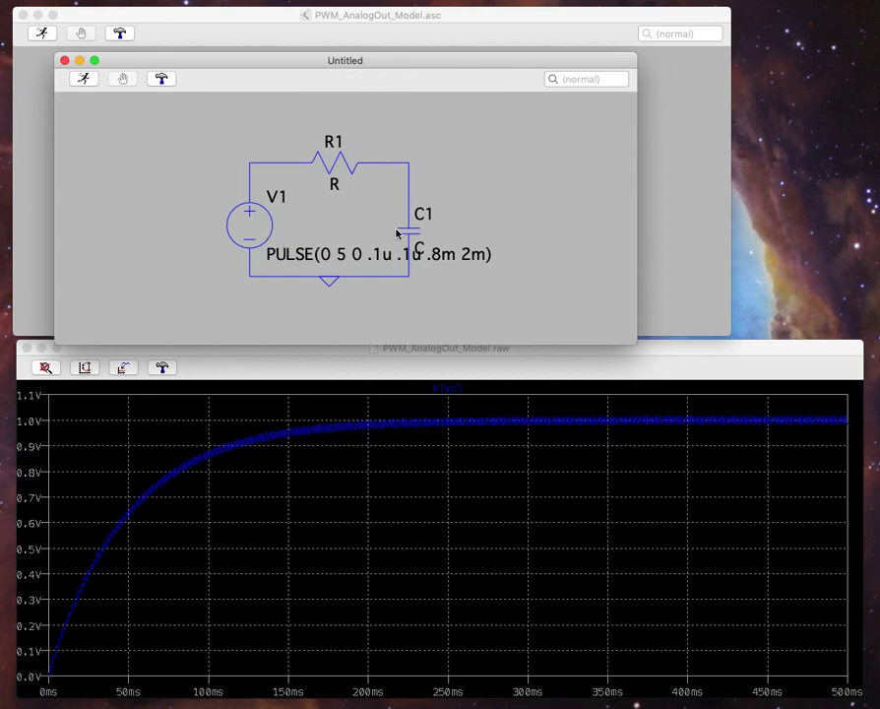
Set resistor R1's value to 10k
right_click(354, 170)
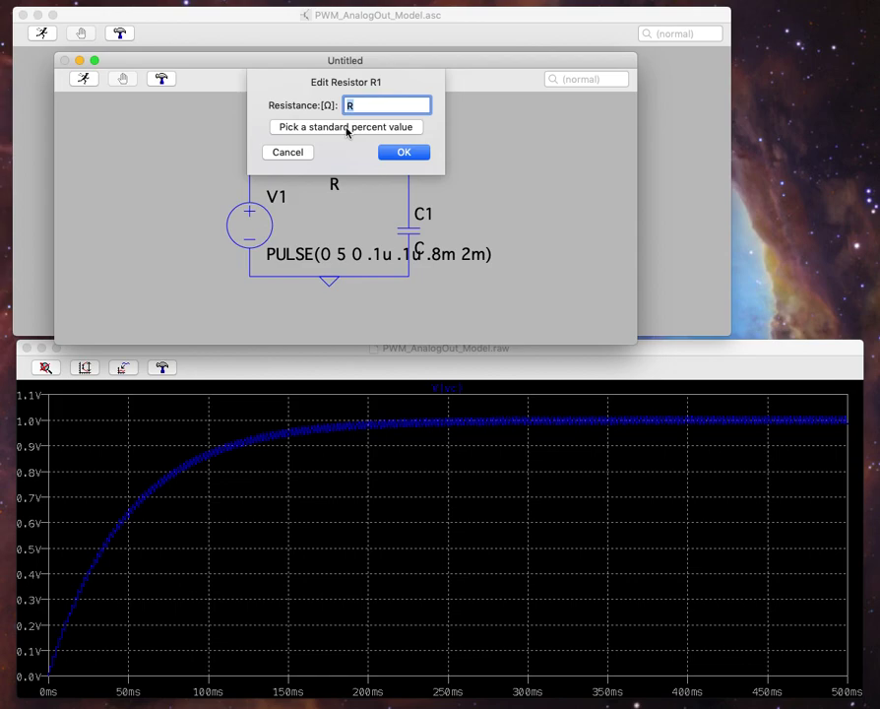
type("10k")
left_click(411, 155)
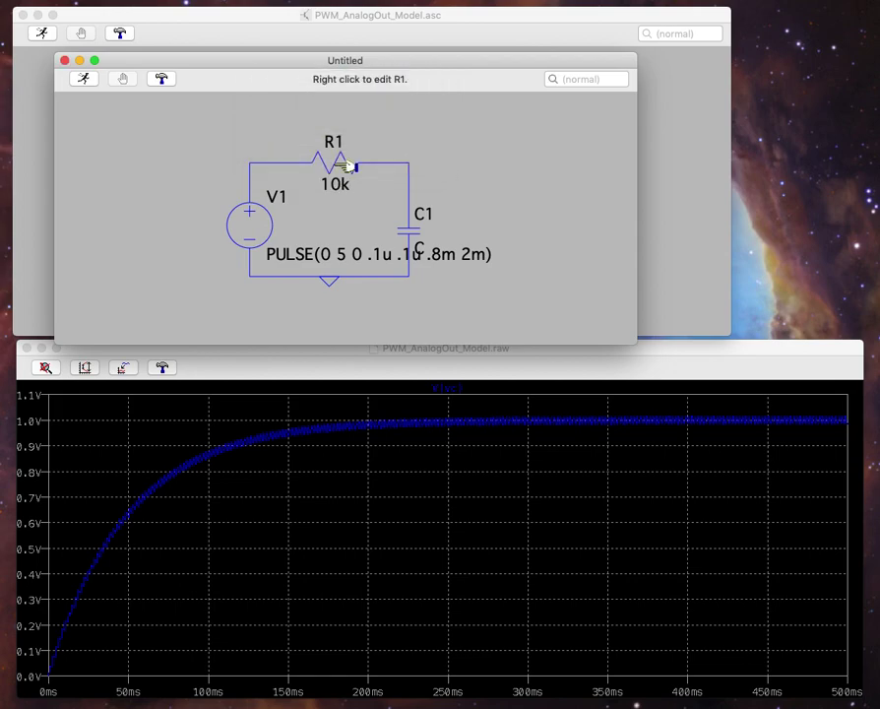
Set capacitor C1's capacitance to 5u
right_click(424, 246)
type("5u")
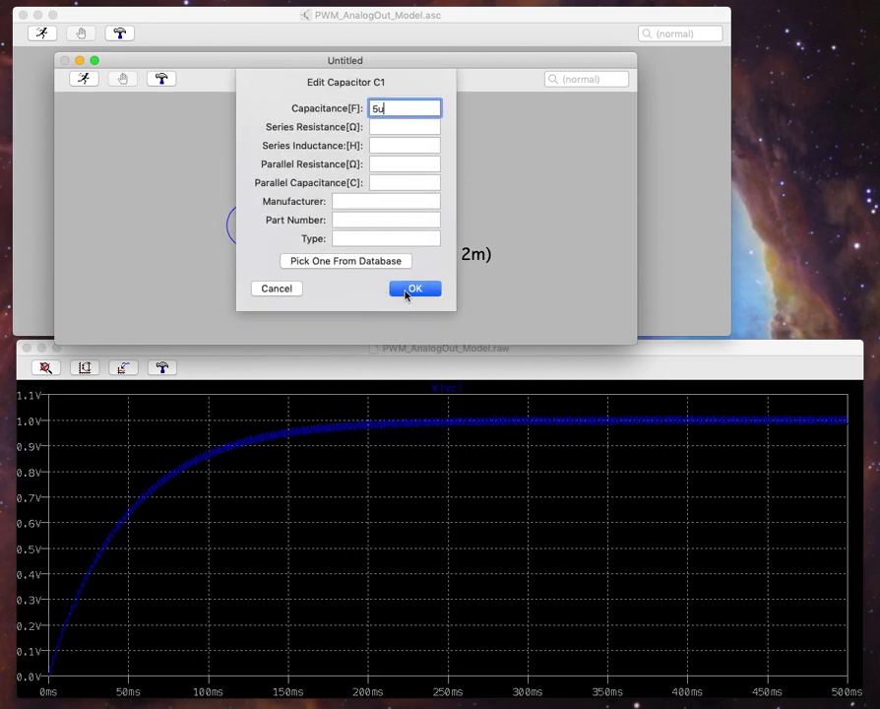
left_click(407, 291)
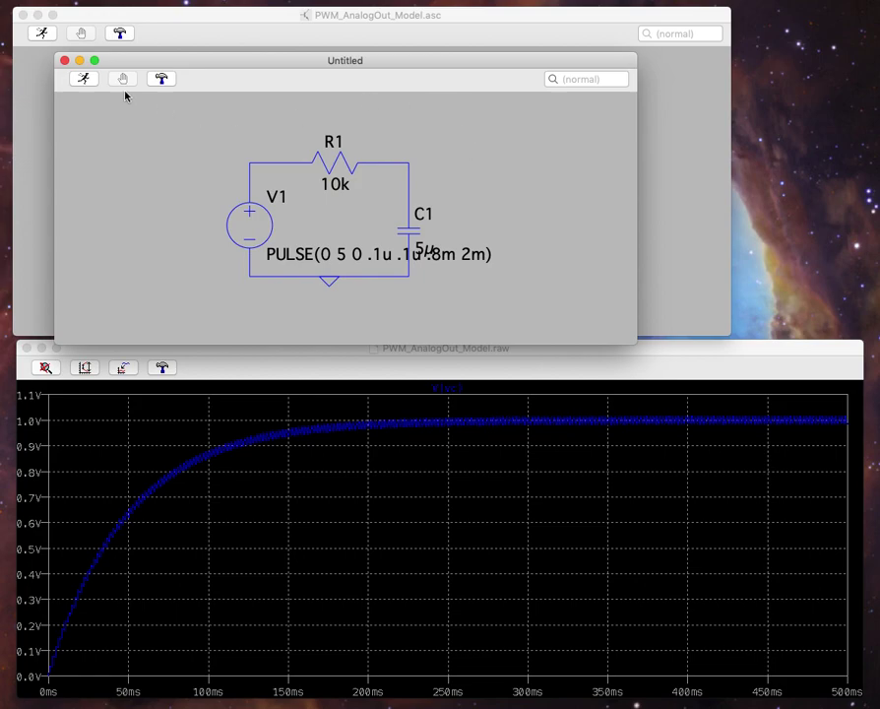
After the missing-analysis warning, place a .tran 0.1m 500m SPICE directive above the circuit
left_click(86, 84)
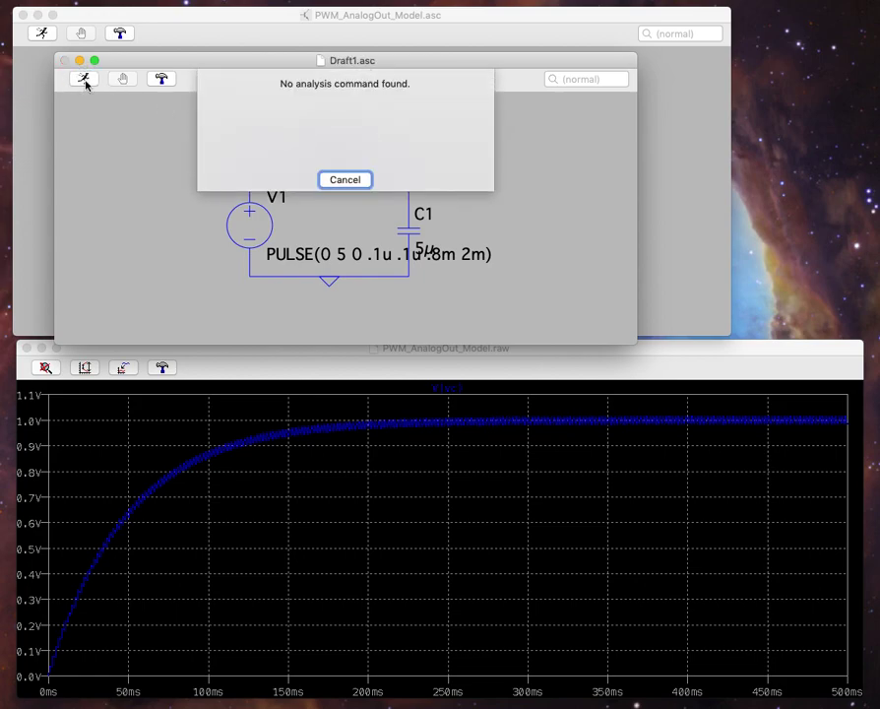
left_click(344, 179)
right_click(277, 124)
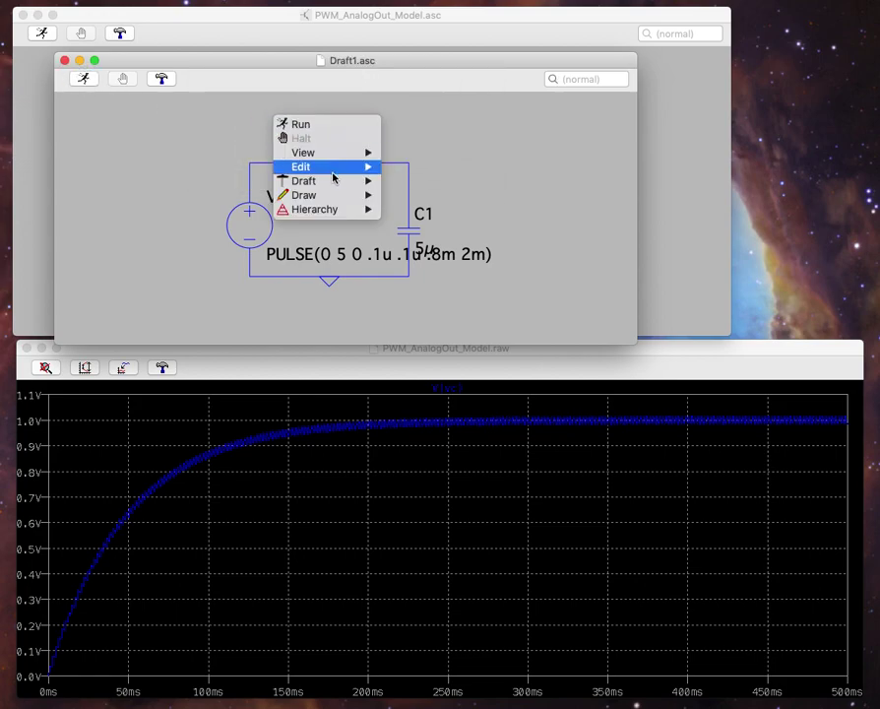
mouse_move(335, 182)
left_click(442, 225)
type(".tran 0.1m")
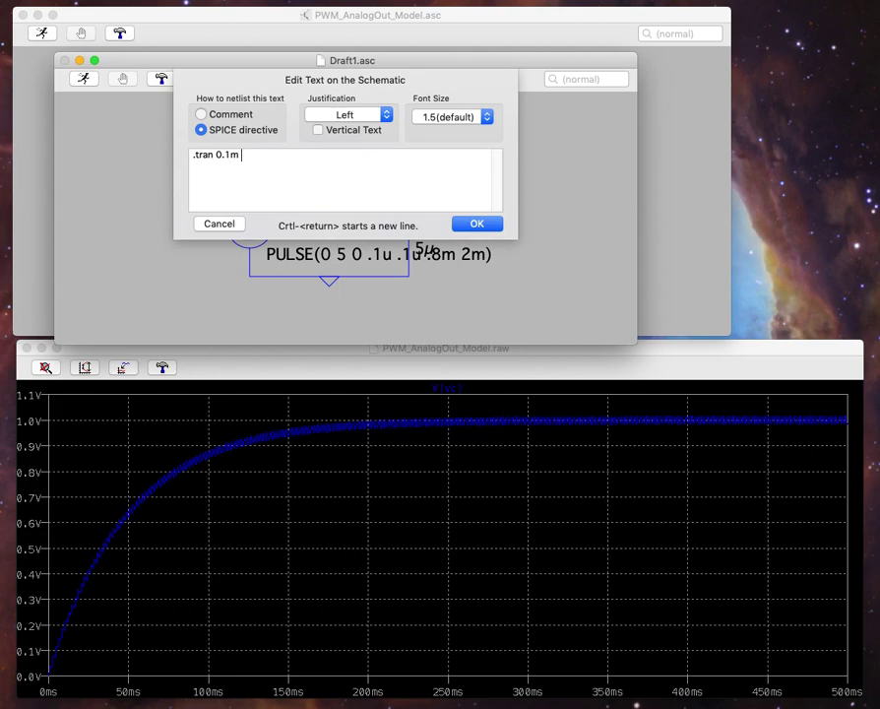
type("500m")
left_click(469, 223)
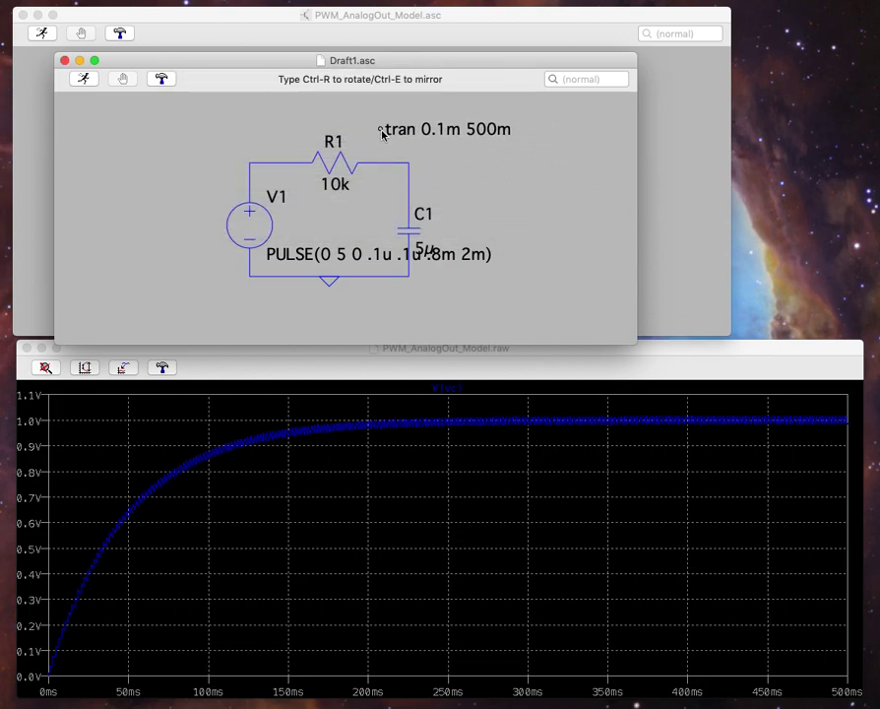
left_click(382, 133)
Run the transient simulation, plot the capacitor voltage V(n002), and turn on the plot grid
left_click(83, 80)
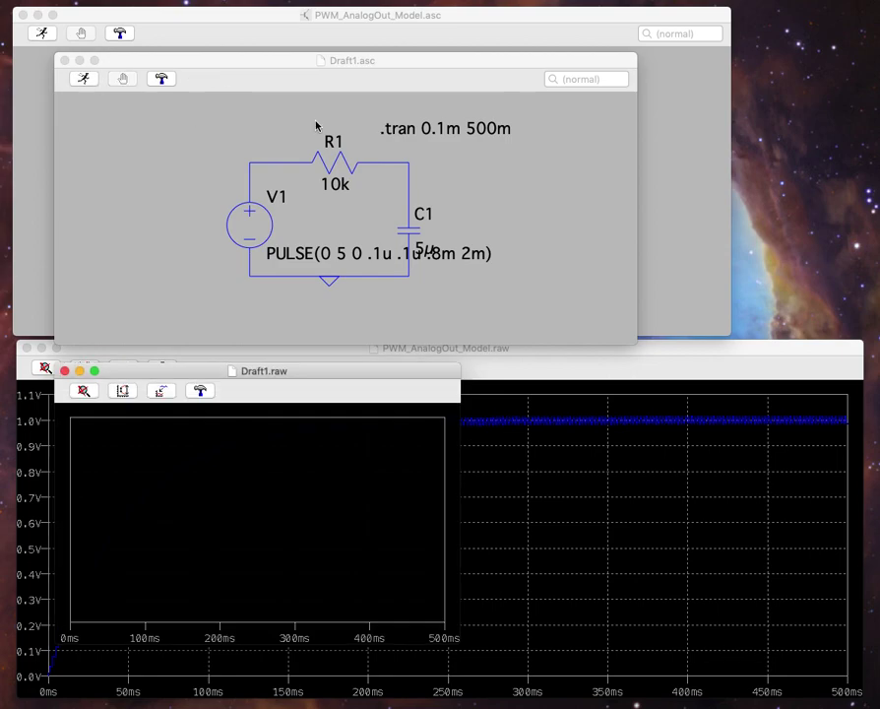
left_click(409, 170)
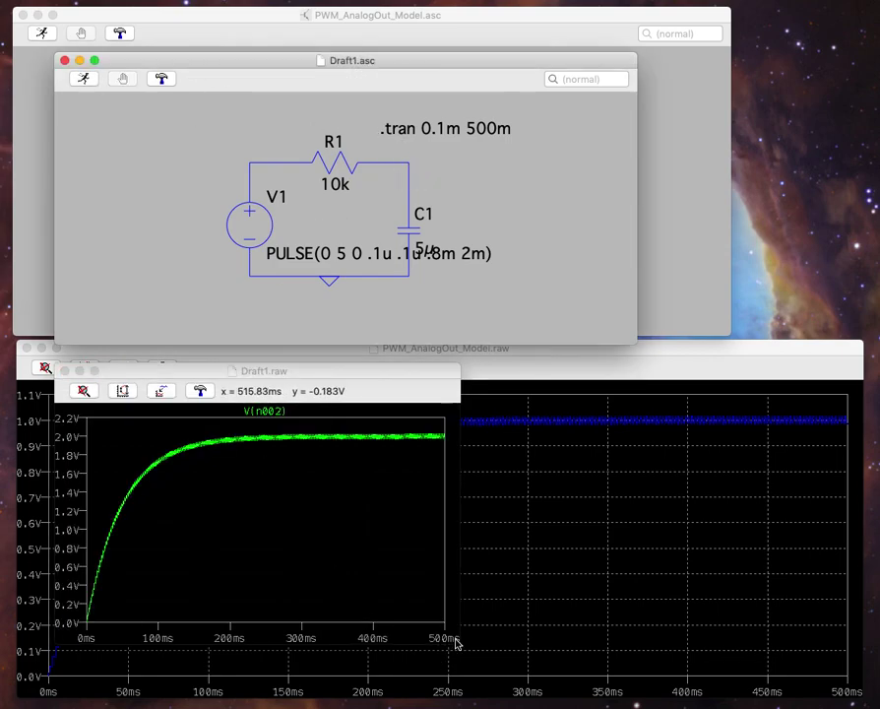
right_click(318, 473)
mouse_move(346, 514)
left_click(510, 516)
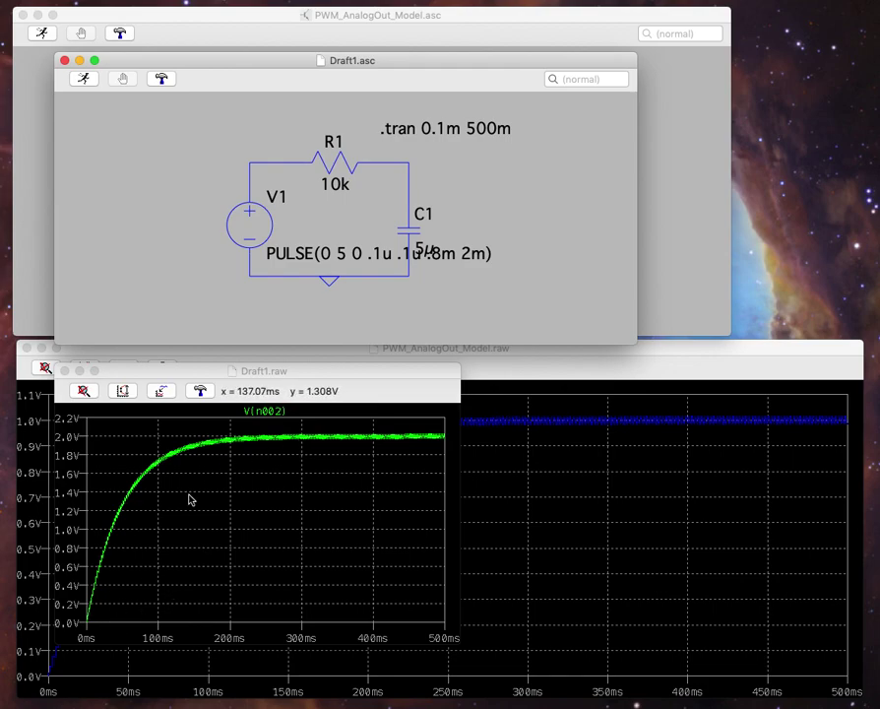
Zoom into a short stretch of the trace to inspect the ripple, then close the Draft1 plot
left_click(303, 439)
left_click_drag(300, 436, 318, 449)
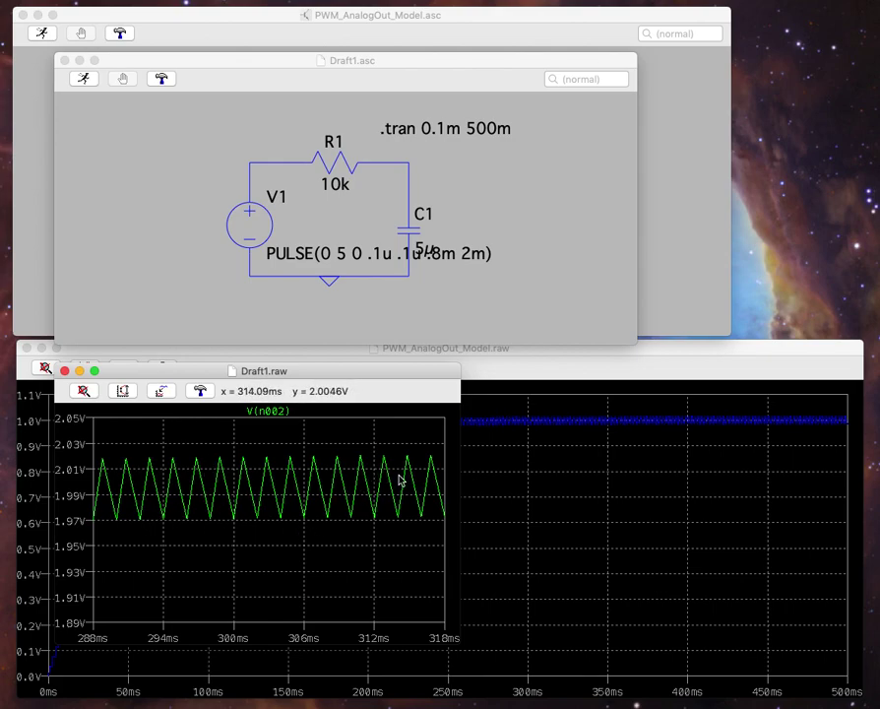
left_click(64, 371)
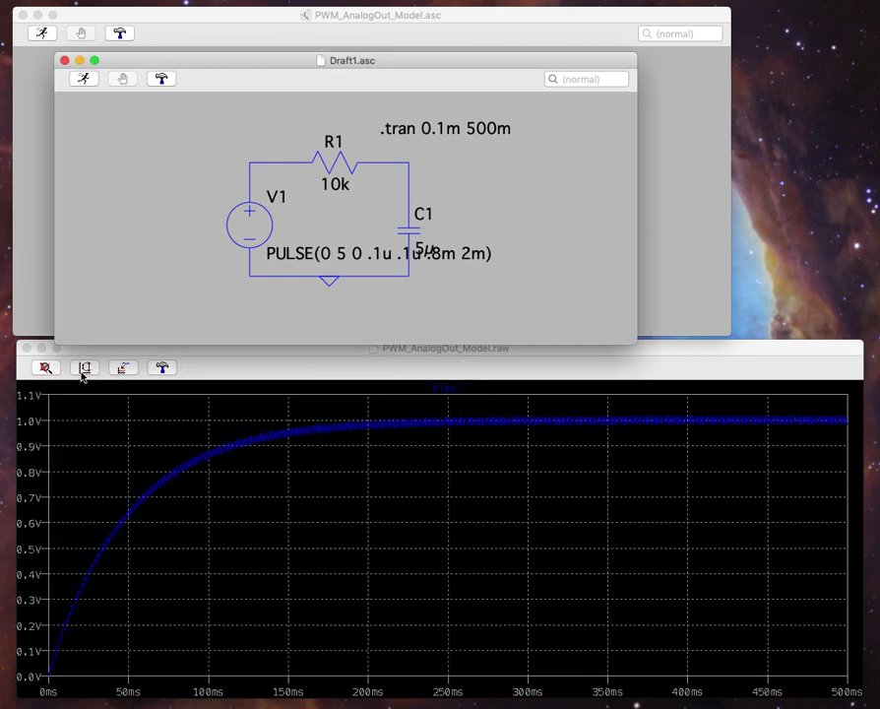